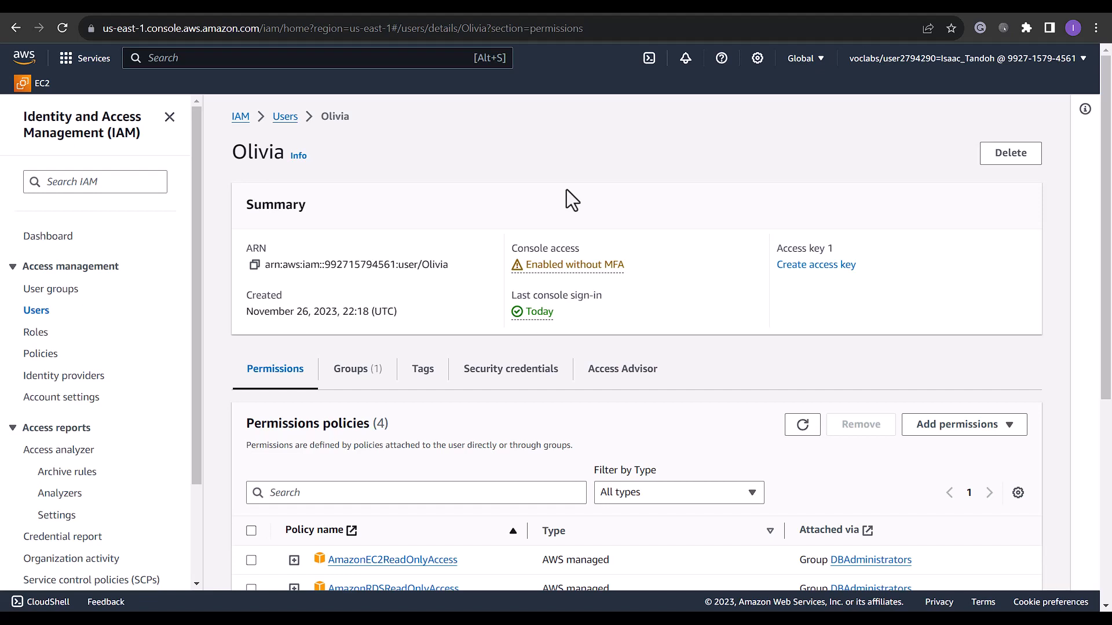
key("ctrl+t")
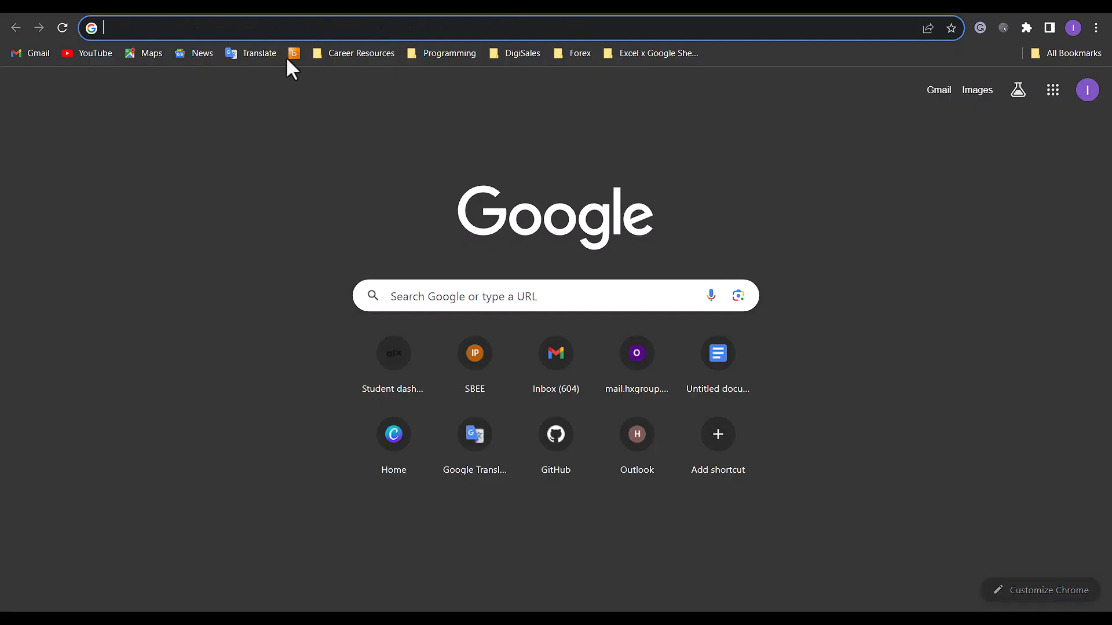
type("https://policysim.aws.amazon.com")
key("Return")
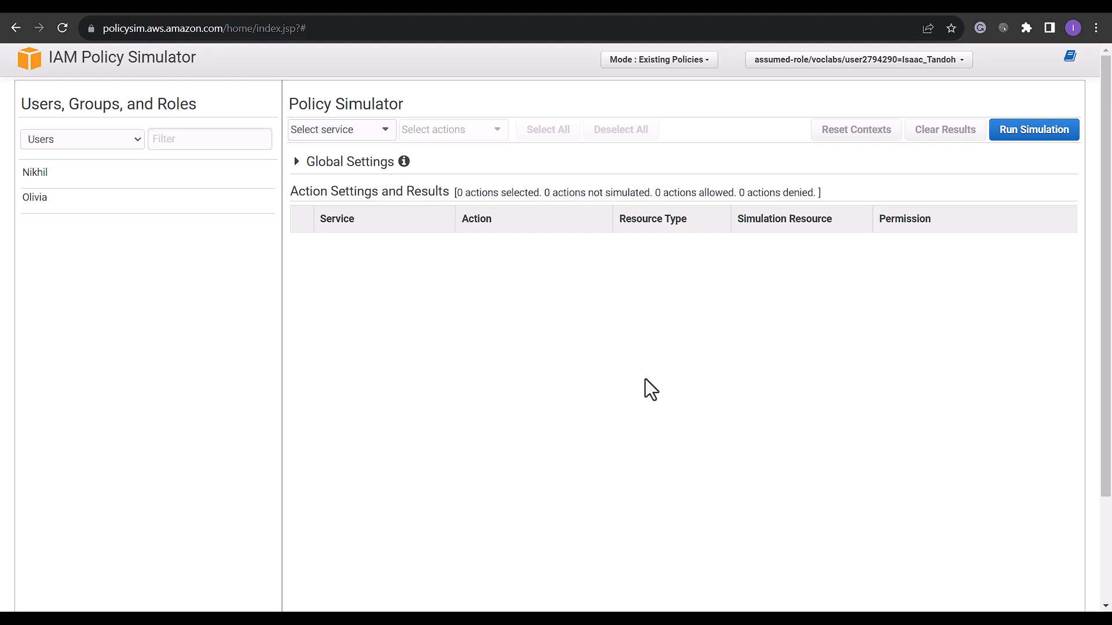
- Select the second listed user and exclude the AmazonSSMFullAccess and AmazonEC2ReadOnlyAccess policies from the simulation
left_click(47, 199)
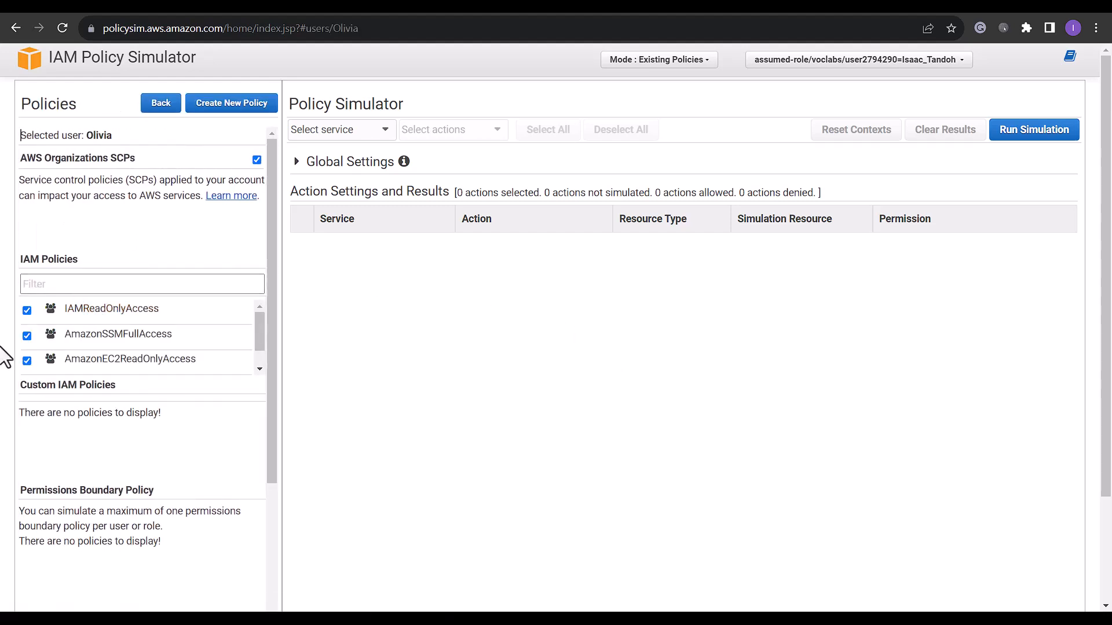
left_click(27, 336)
left_click(26, 361)
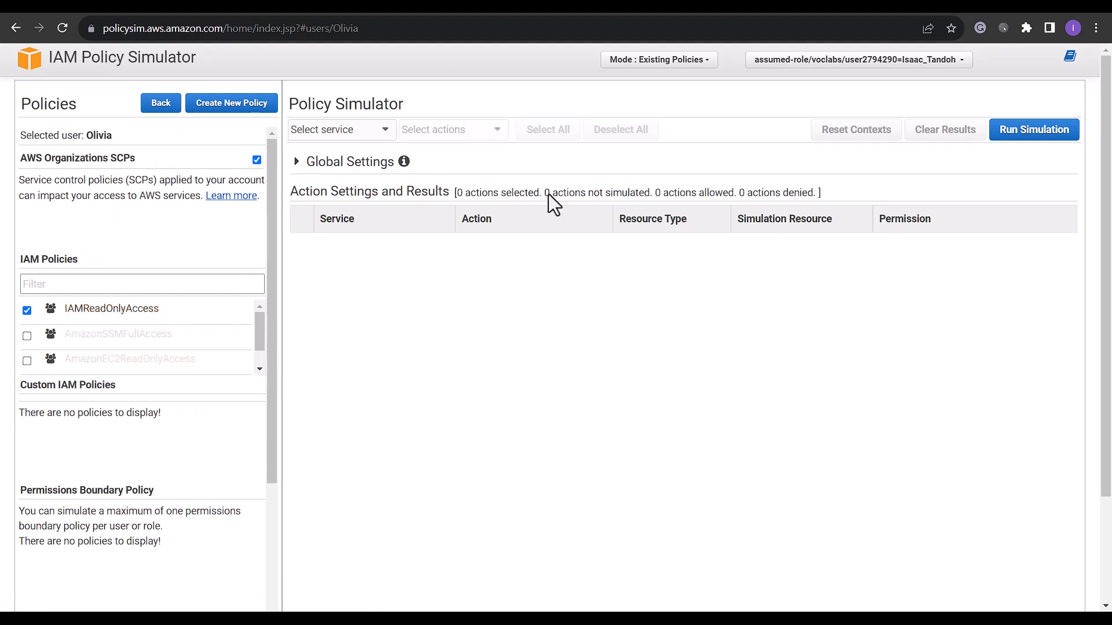
- Run the simulation on all actions of the Identity and Access Management (IAM) service
left_click(378, 137)
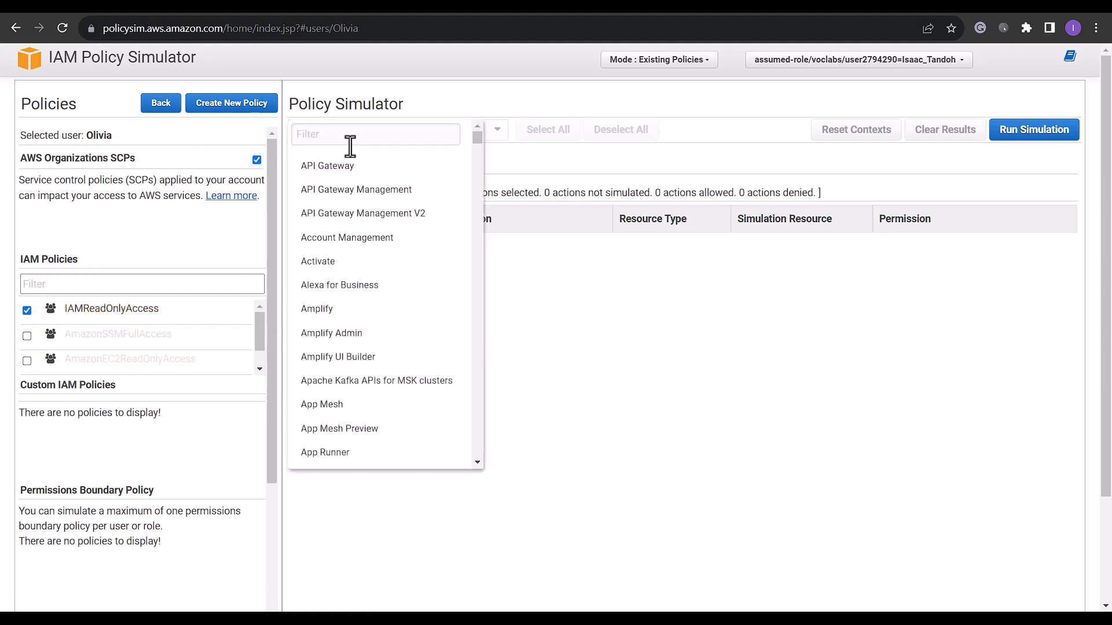
left_click(351, 137)
type("ident")
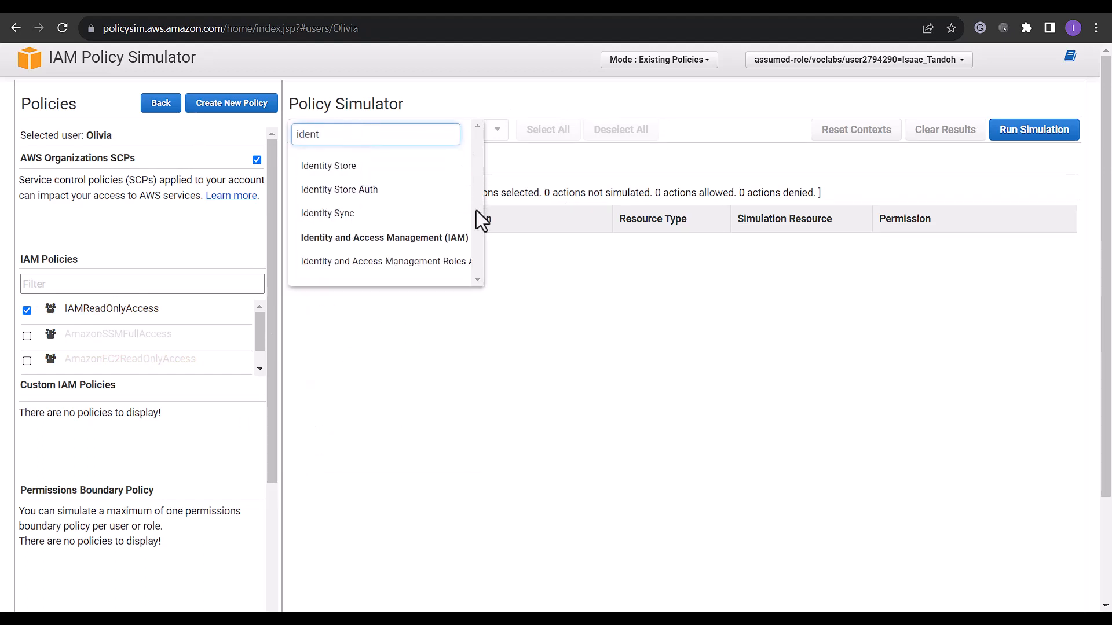
left_click(385, 243)
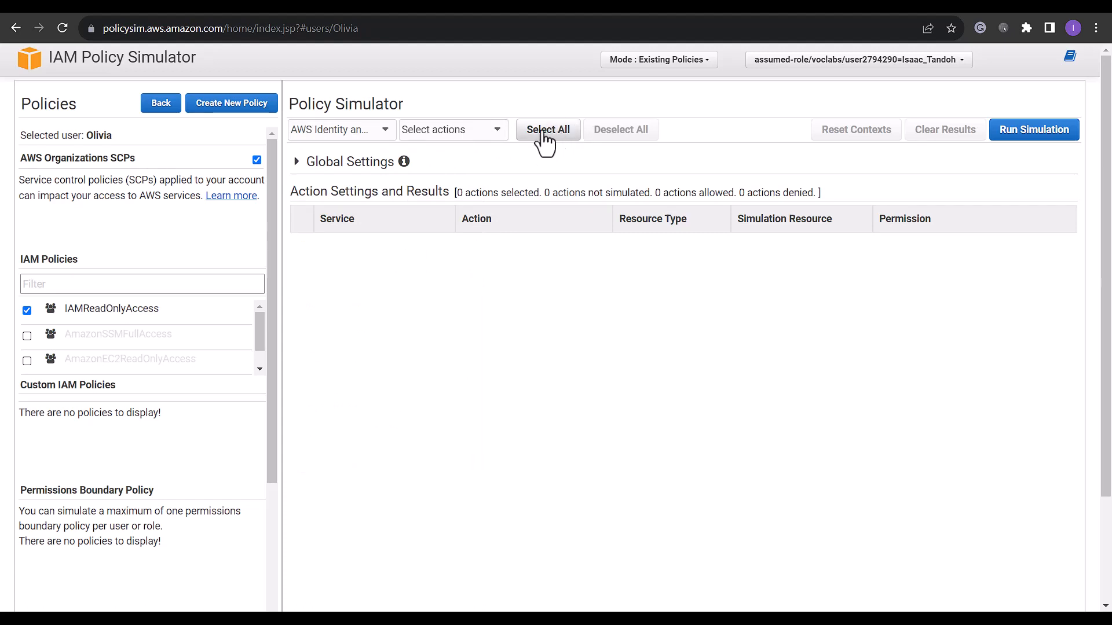
left_click(560, 139)
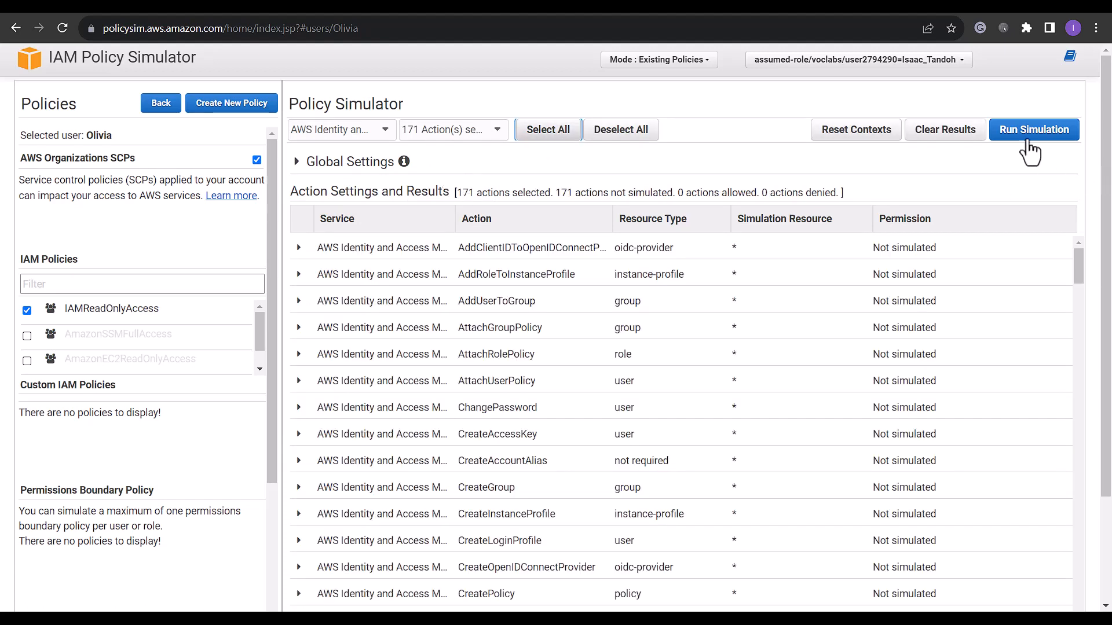
left_click(1021, 146)
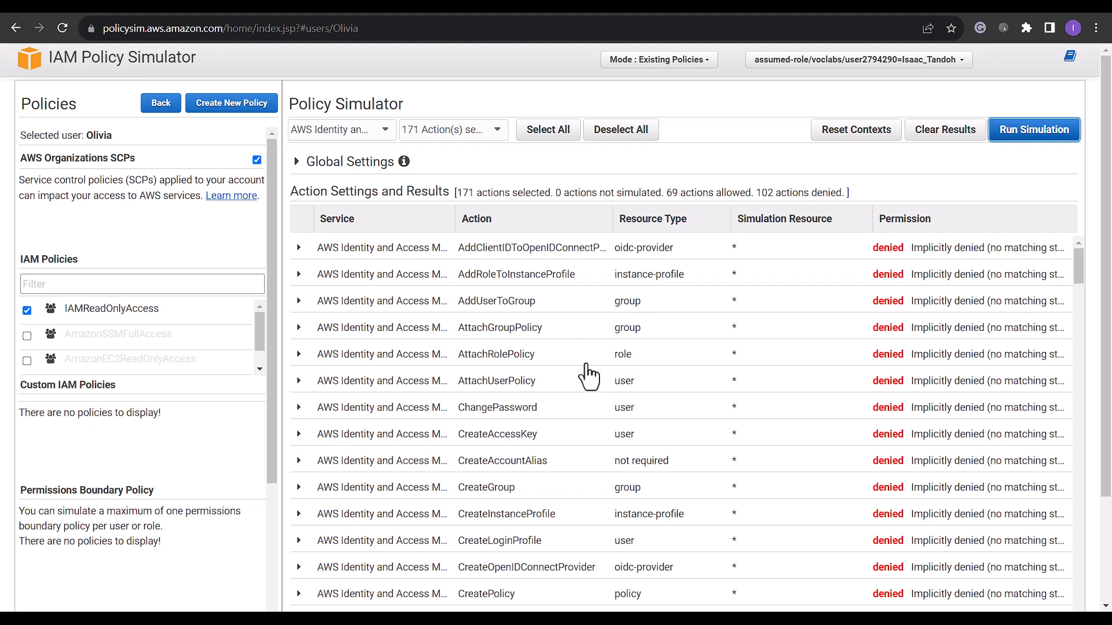
- Examine which IAM actions are allowed or denied in the simulation results, including the allowed and denied totals
scroll(529, 410, "down", 10)
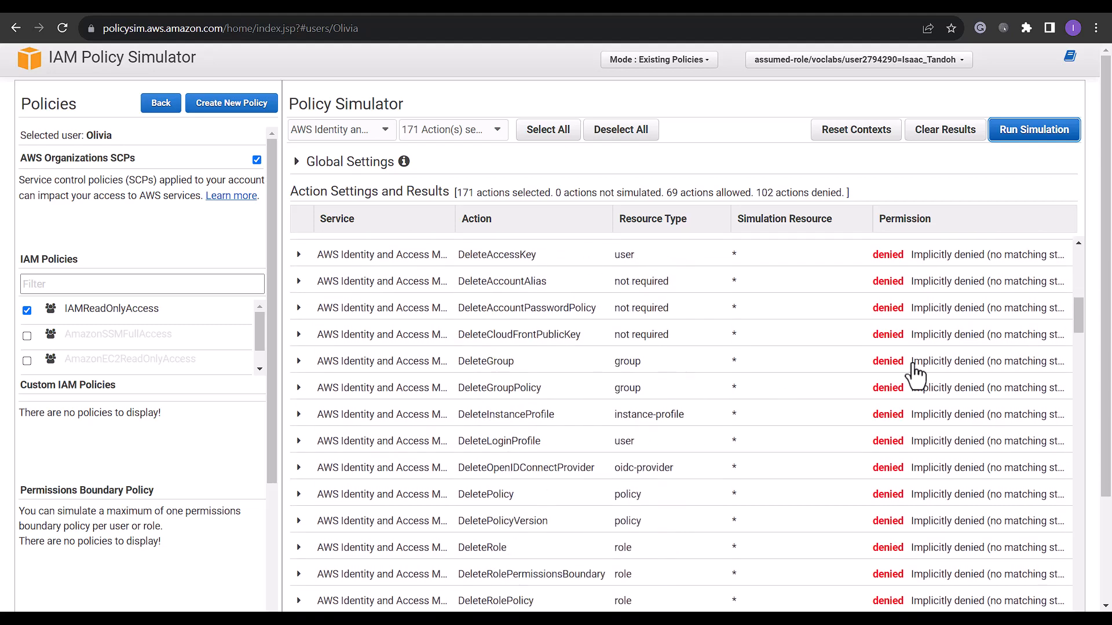
scroll(914, 374, "up", 9)
scroll(898, 355, "down", 20)
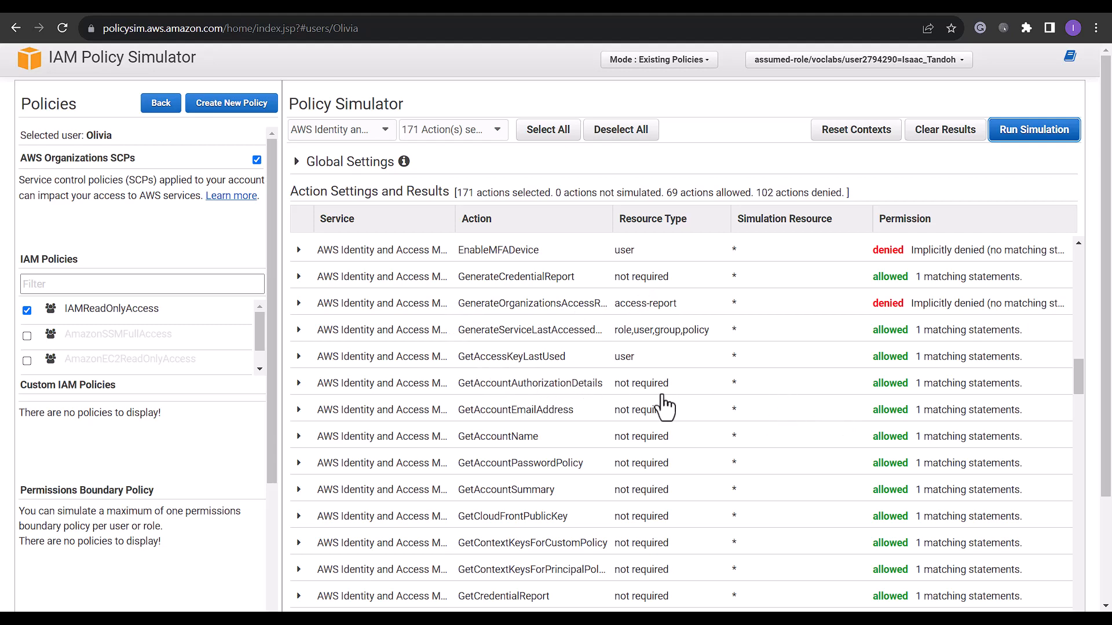
scroll(573, 408, "down", 2)
scroll(767, 402, "down", 1)
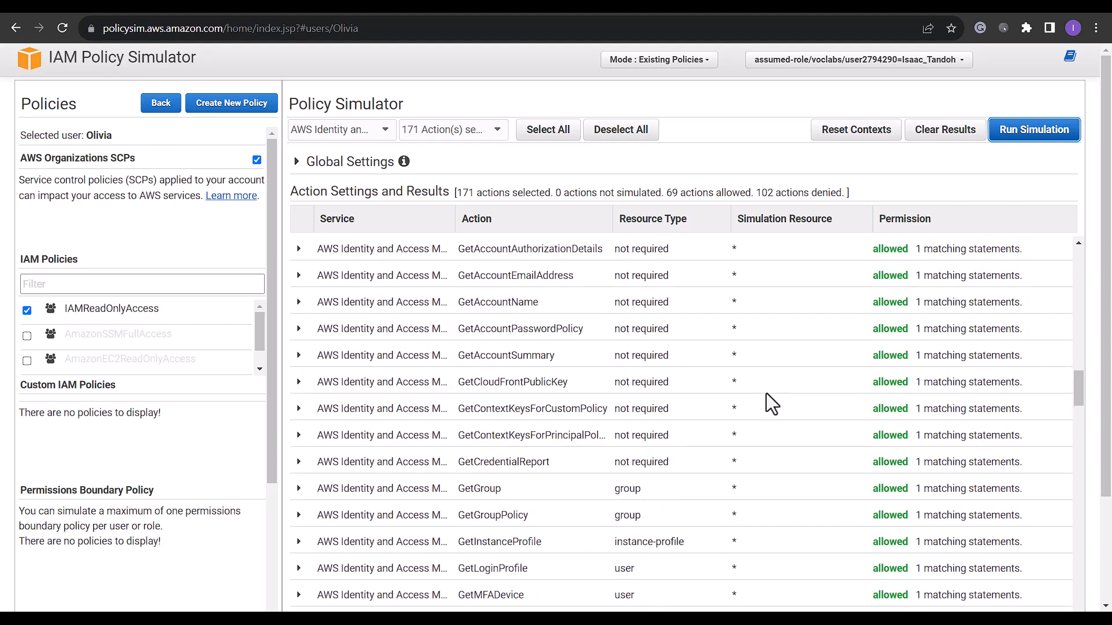
scroll(767, 405, "down", 8)
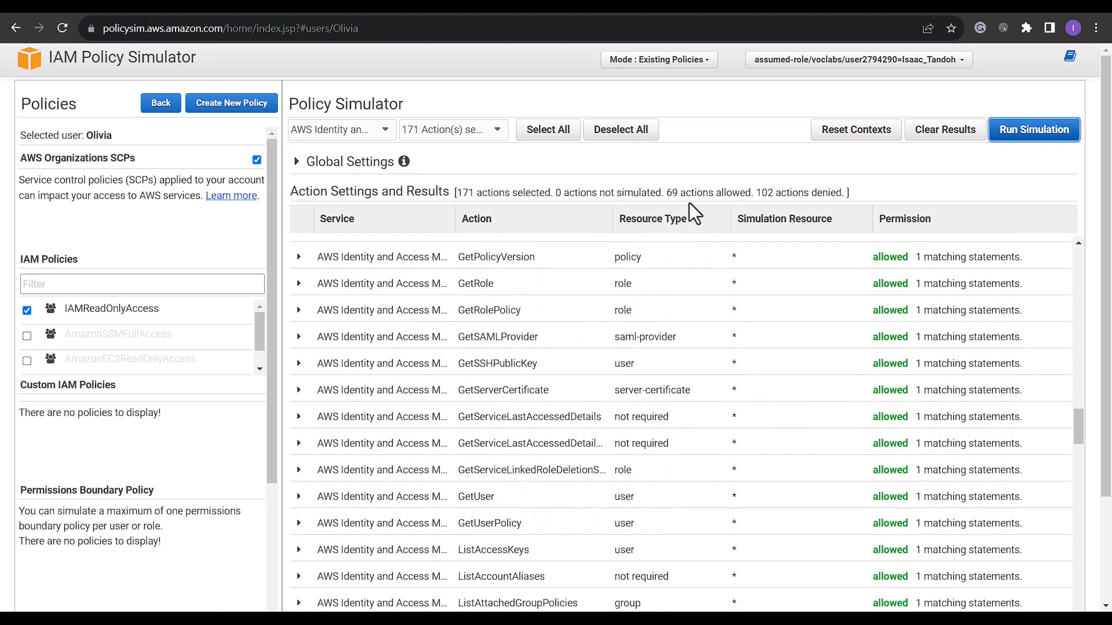
left_click(670, 191)
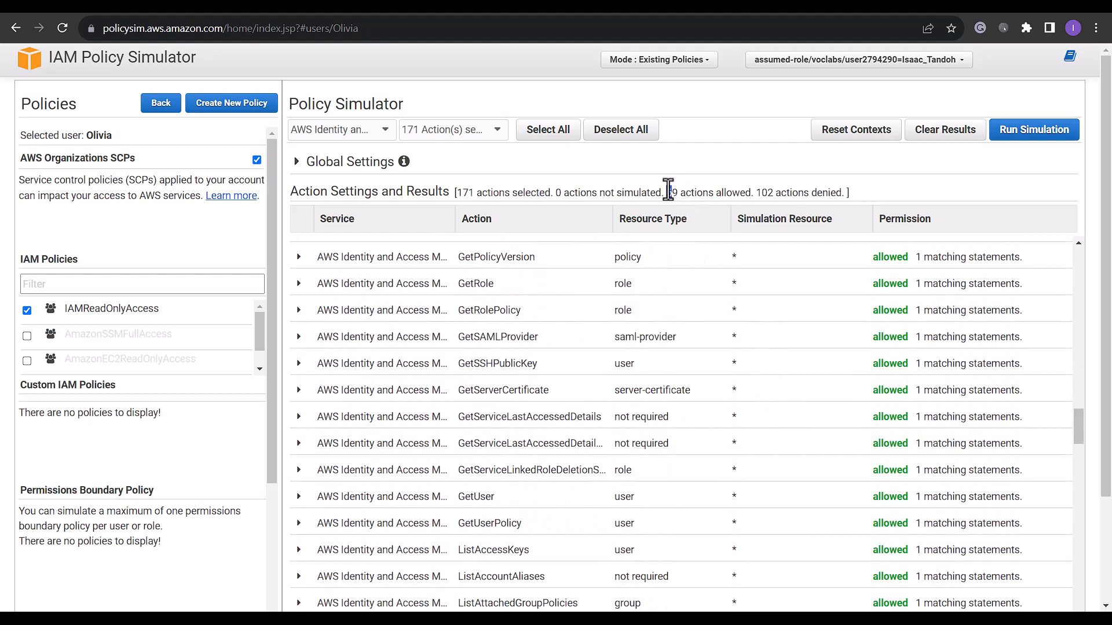
double_click(670, 192)
left_click_drag(757, 192, 833, 195)
double_click(670, 192)
- Switch back to the IAM console and start creating a new policy from the Policies page
left_click(316, 81)
left_click(307, 6)
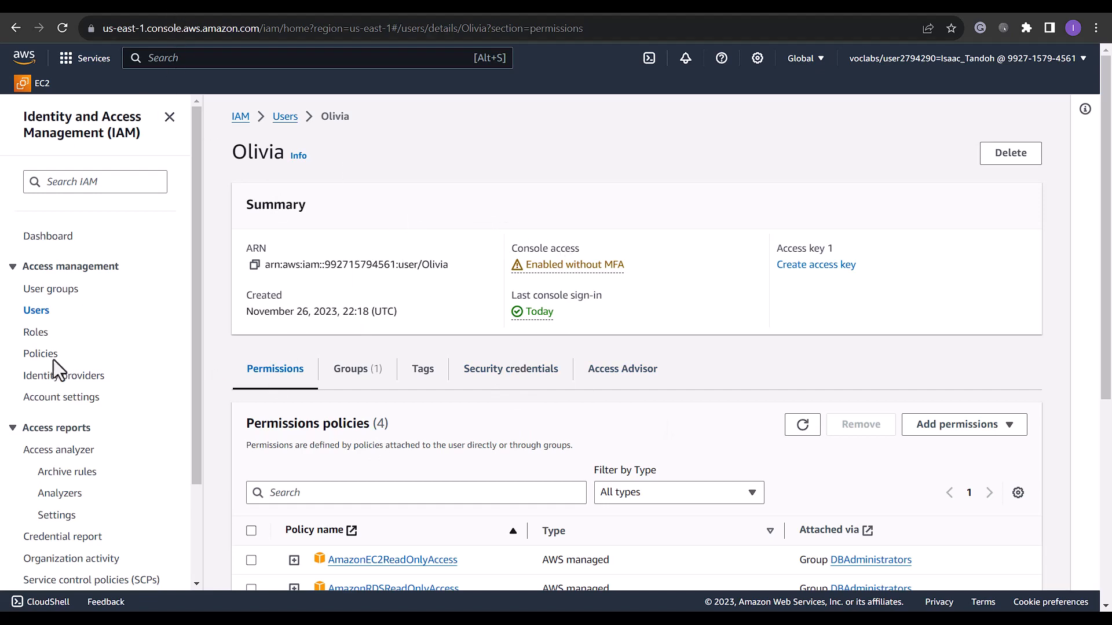
left_click(35, 358)
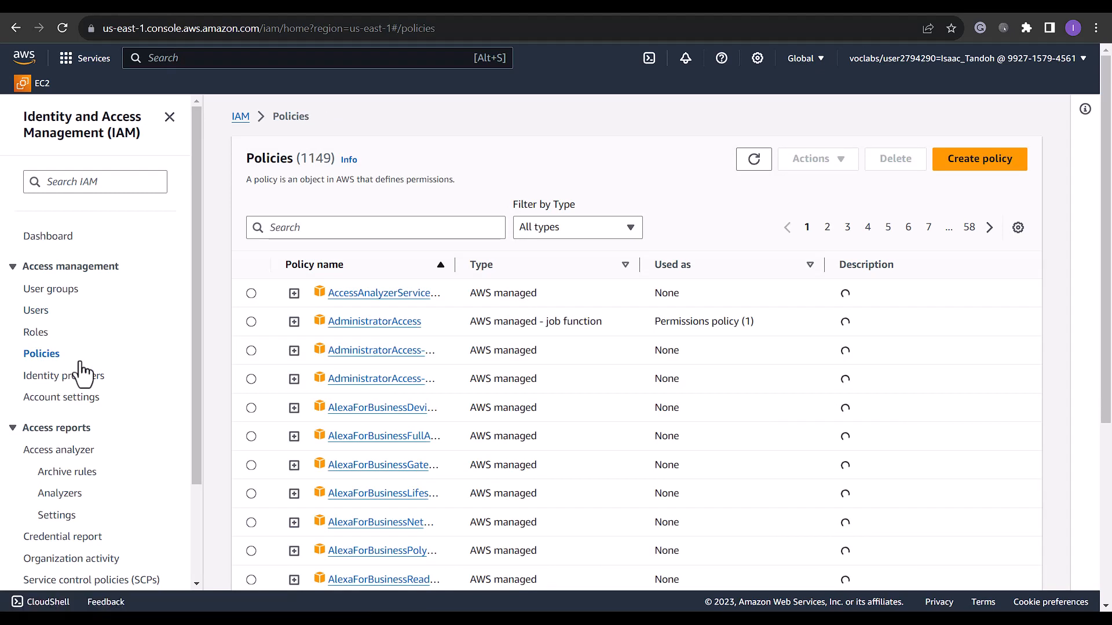
left_click(975, 164)
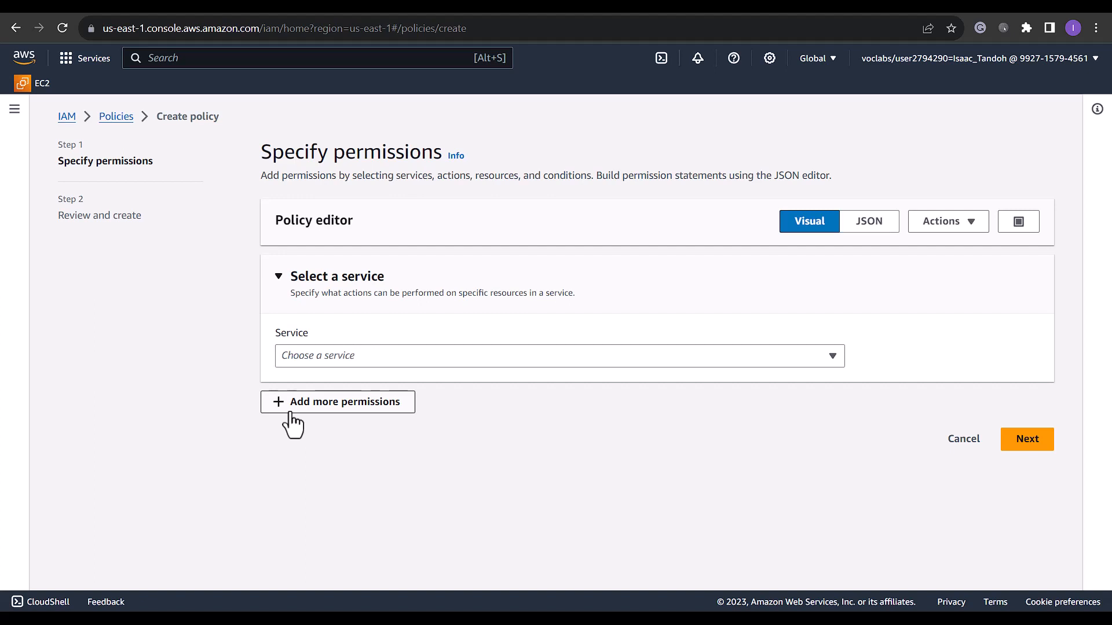
- Choose EC2 as the policy's service, filter its actions by IAM and allow DescribeIamInstanceProfileAssociations
left_click(363, 355)
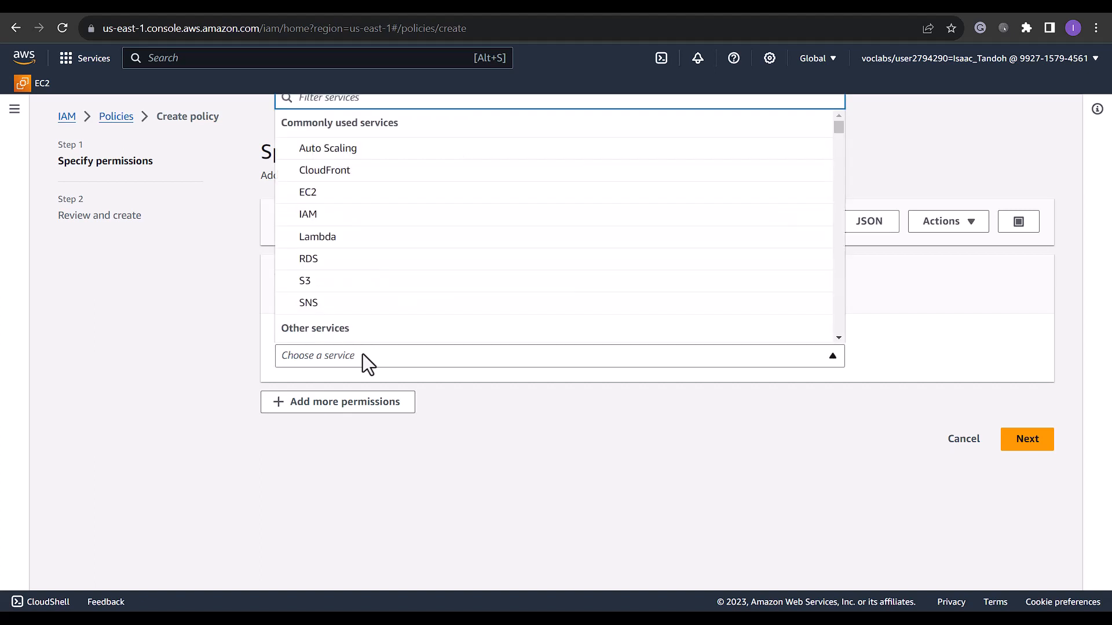
left_click(308, 197)
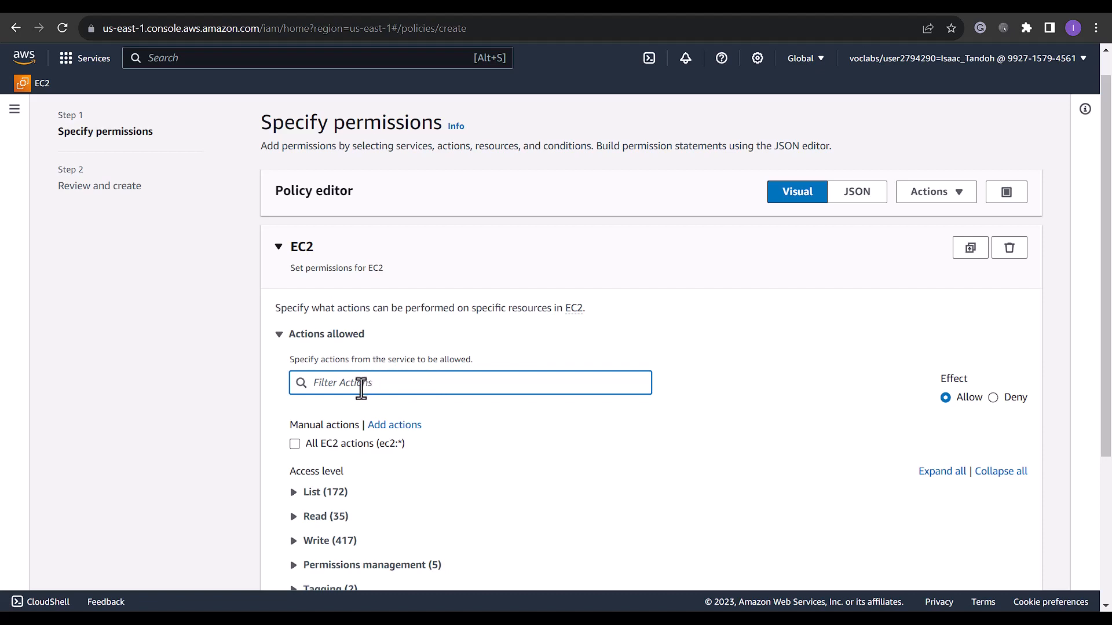
type("IAM")
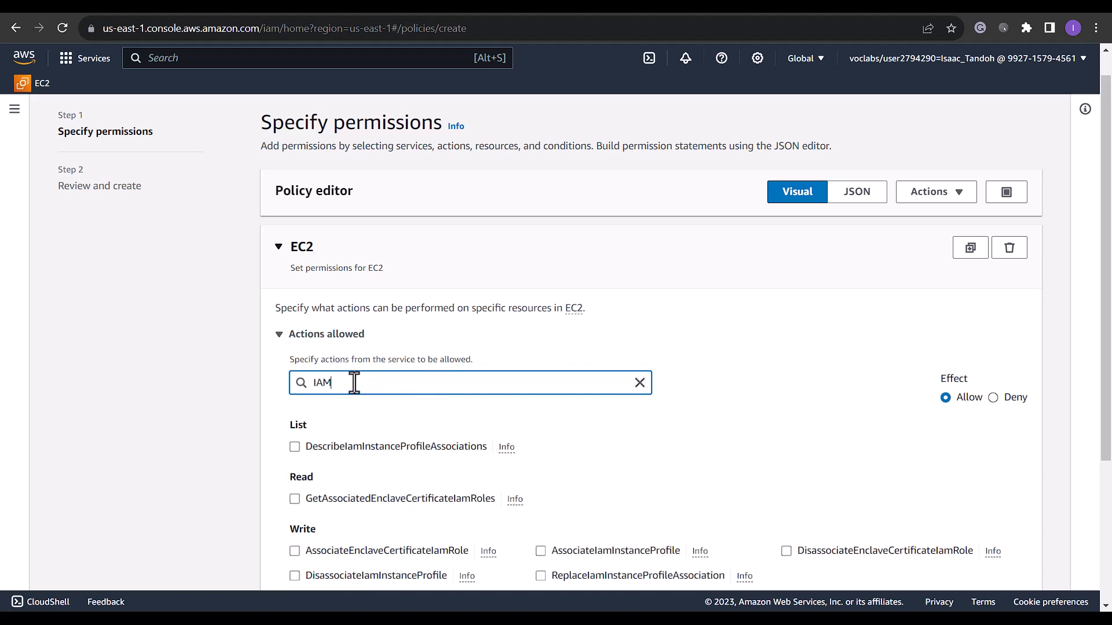
scroll(398, 391, "down", 1)
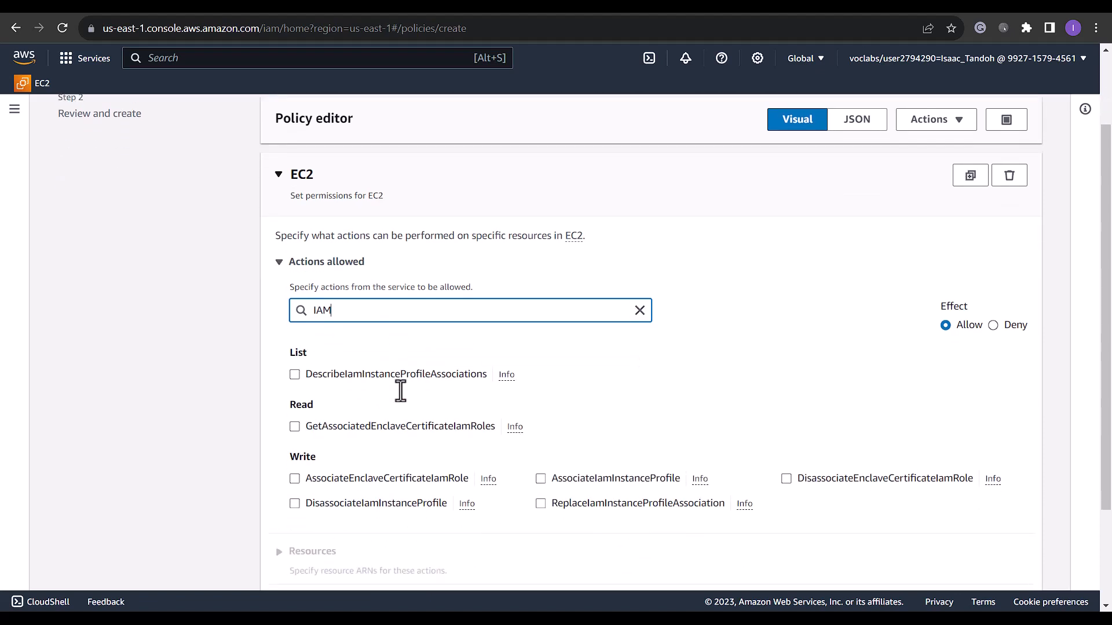
scroll(295, 407, "up", 1)
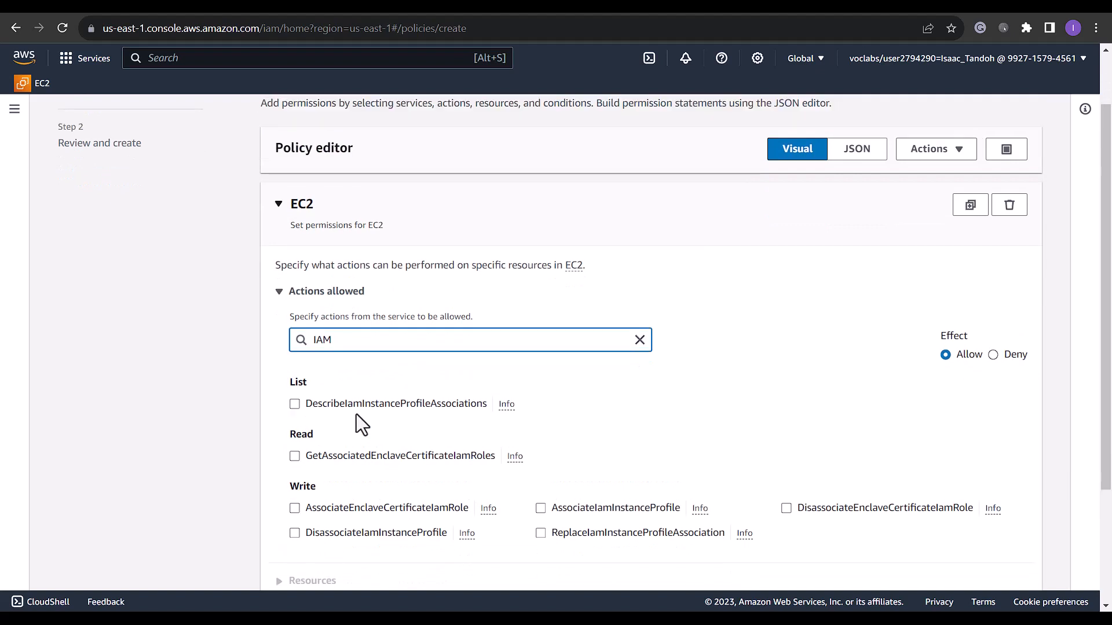
left_click(294, 404)
- Add another permission block to the policy and set its service to IAM
scroll(344, 402, "down", 4)
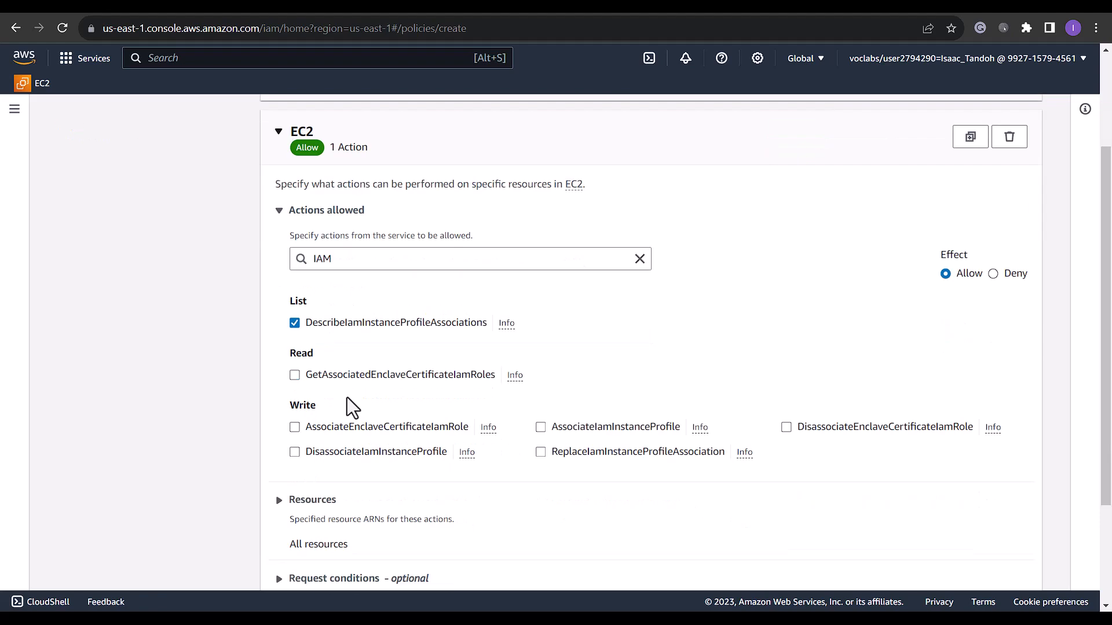
left_click(340, 497)
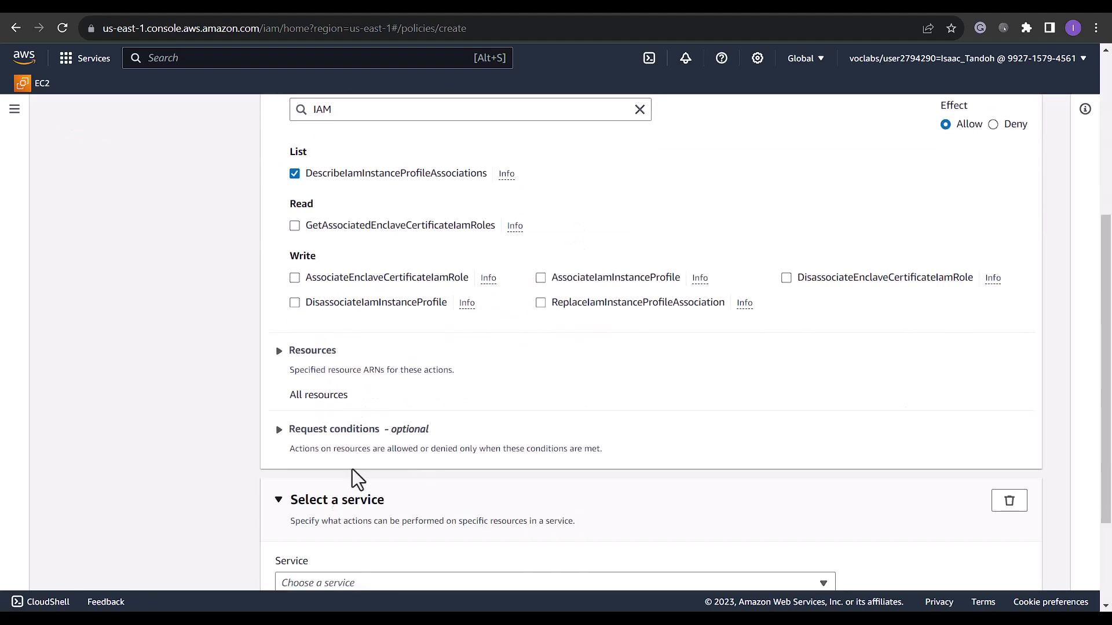
scroll(359, 491, "down", 3)
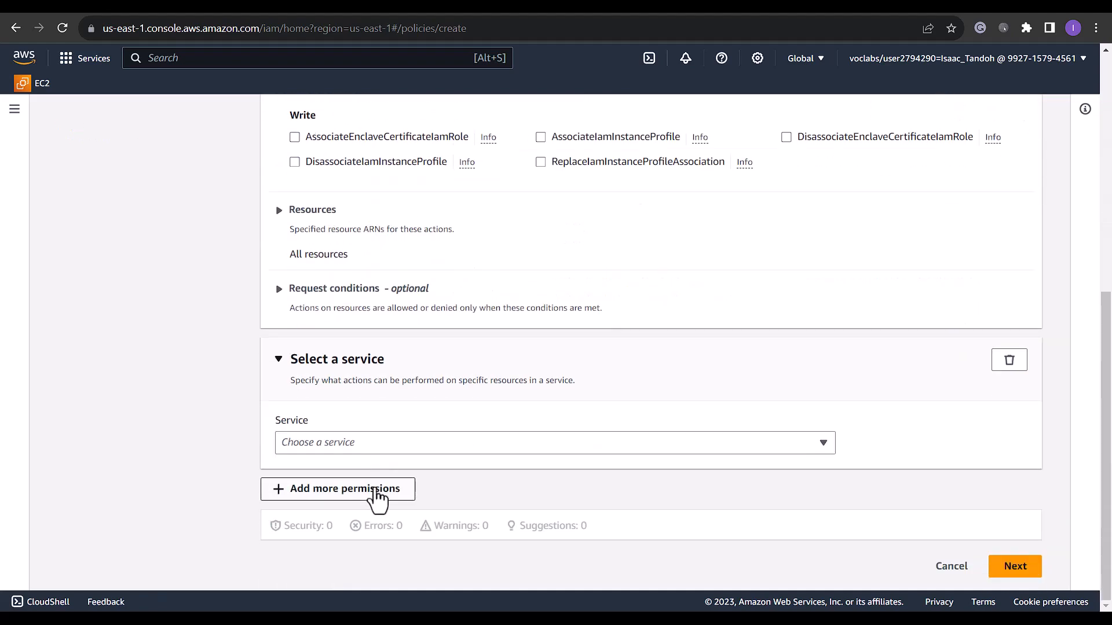
left_click(340, 442)
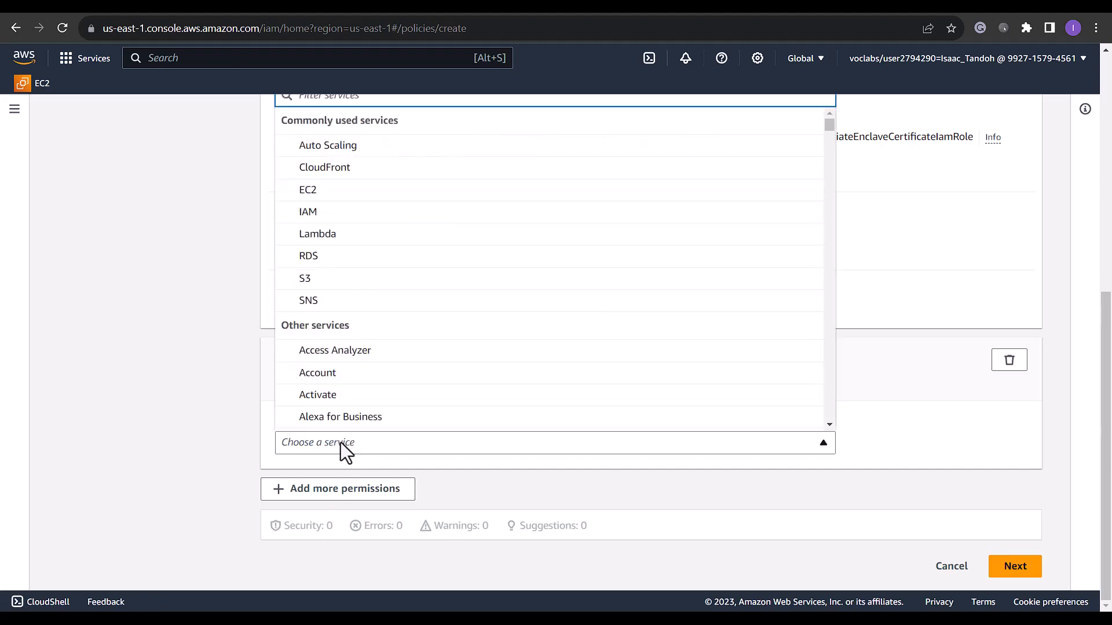
left_click(312, 213)
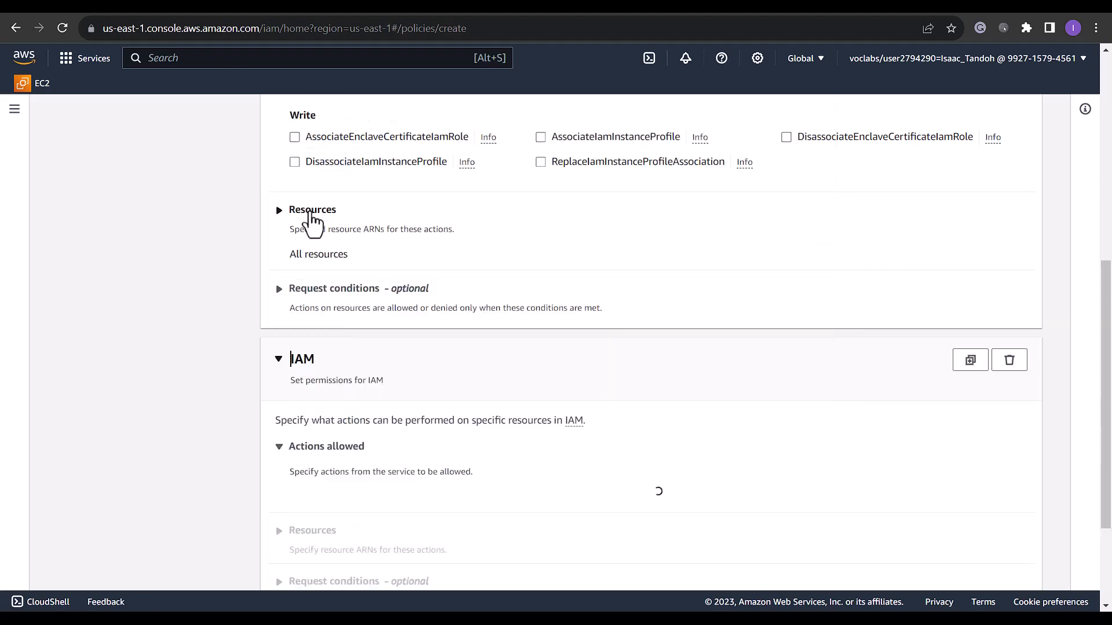
- Filter the IAM actions by Get and allow GetInstanceProfile, GetPolicyVersion, GetRole and GetRolePolicy
scroll(363, 384, "down", 3)
left_click(361, 278)
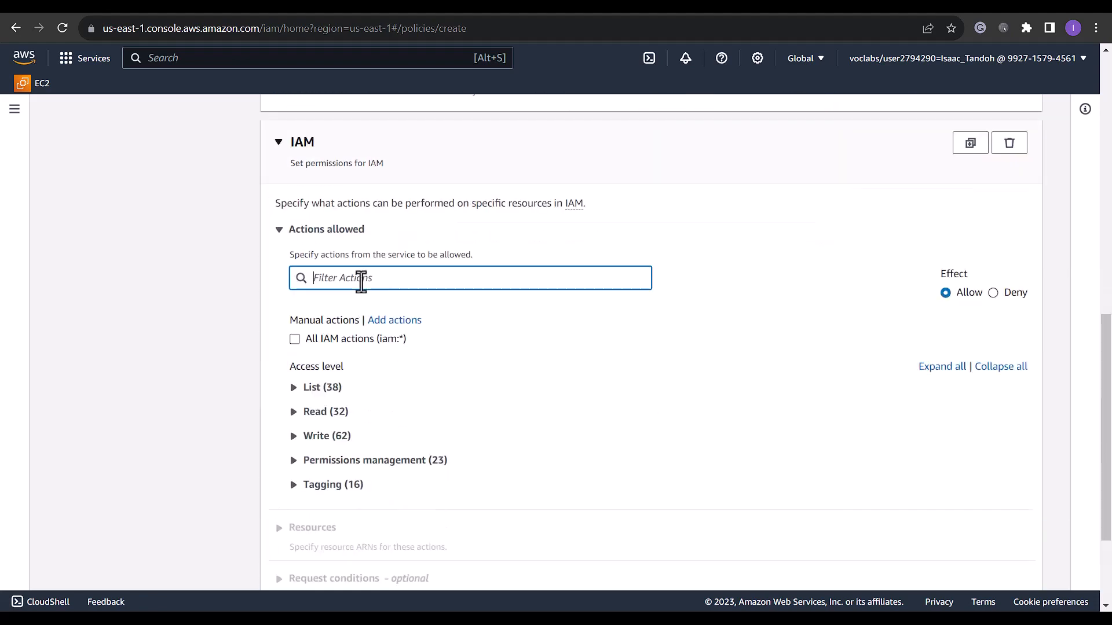
type("Get")
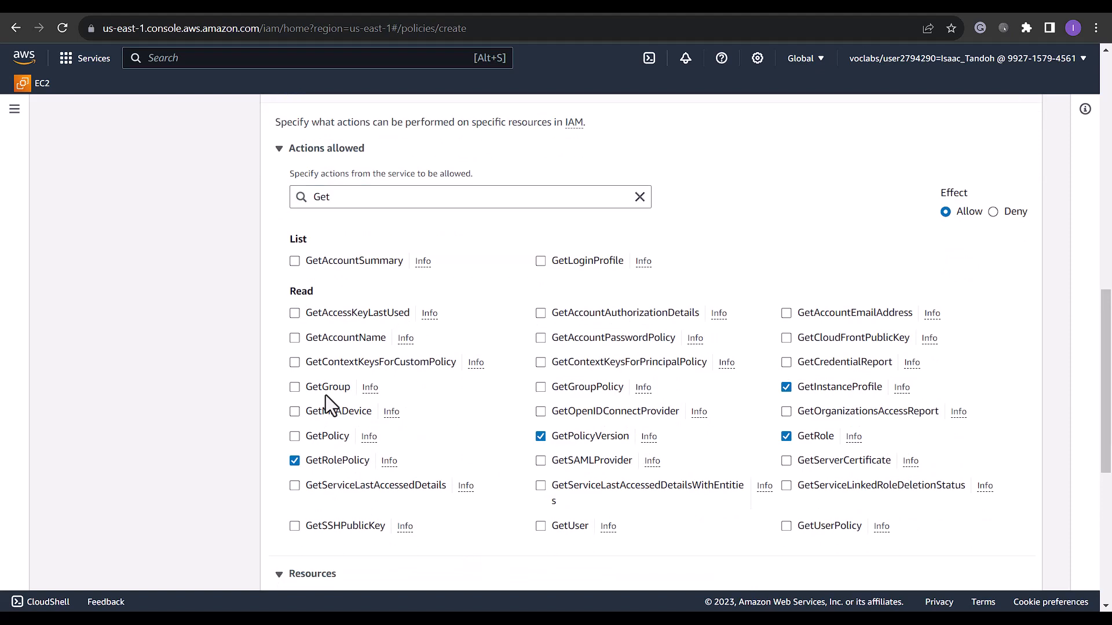
- Filter the IAM actions by list and allow ListAttachedRolePolicies, ListInstanceProfiles, ListInstanceProfilesForRole, ListPolicies, ListRolePolicies and ListRoles
double_click(299, 203)
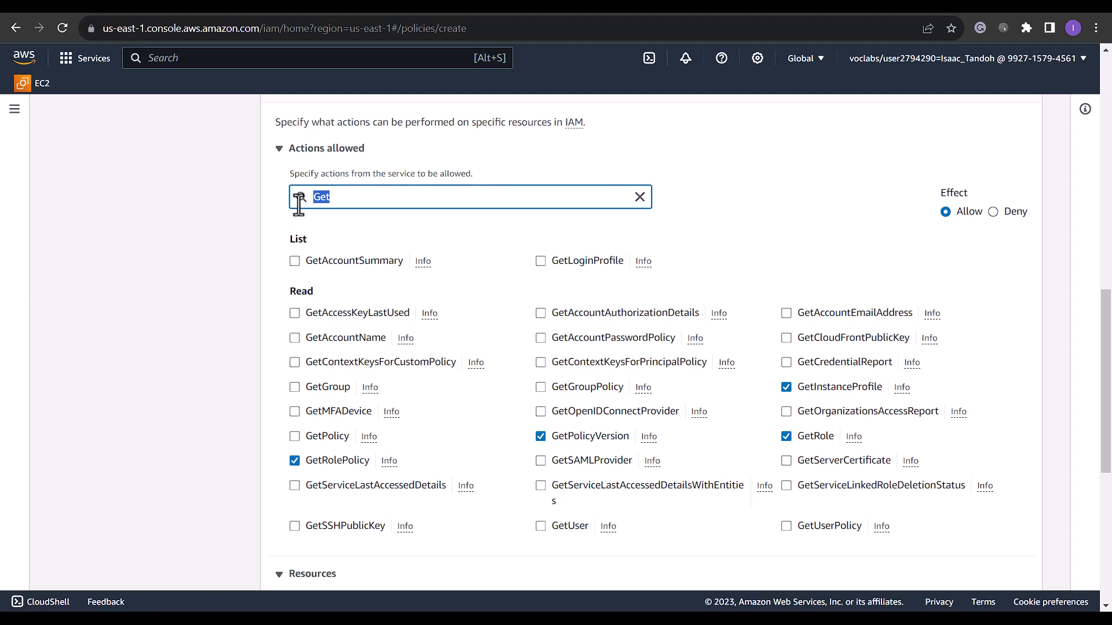
type("list")
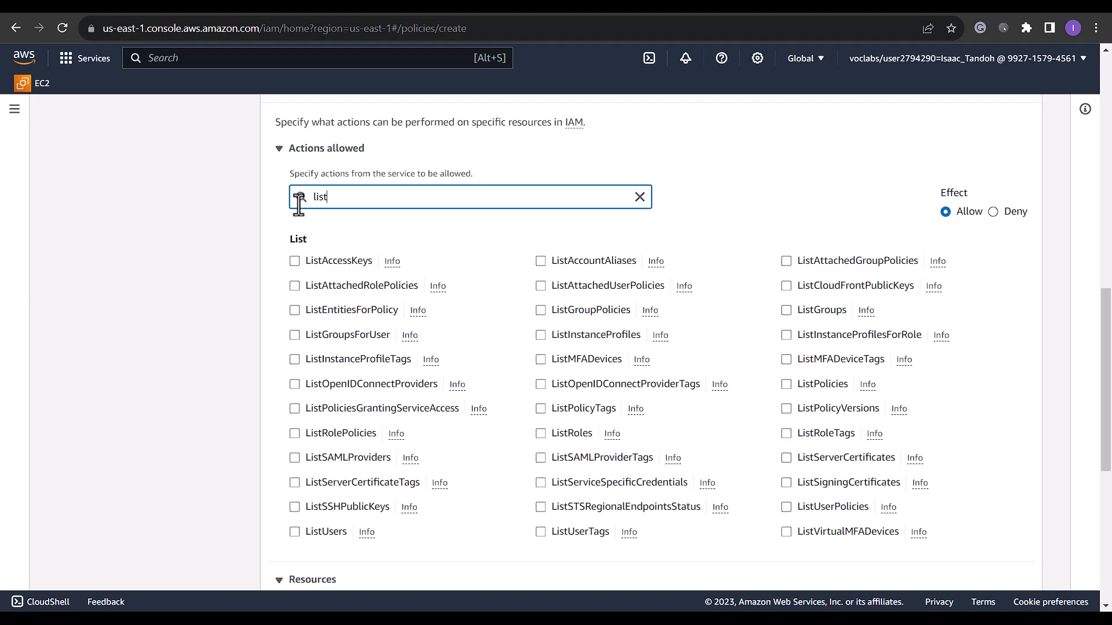
scroll(411, 304, "down", 1)
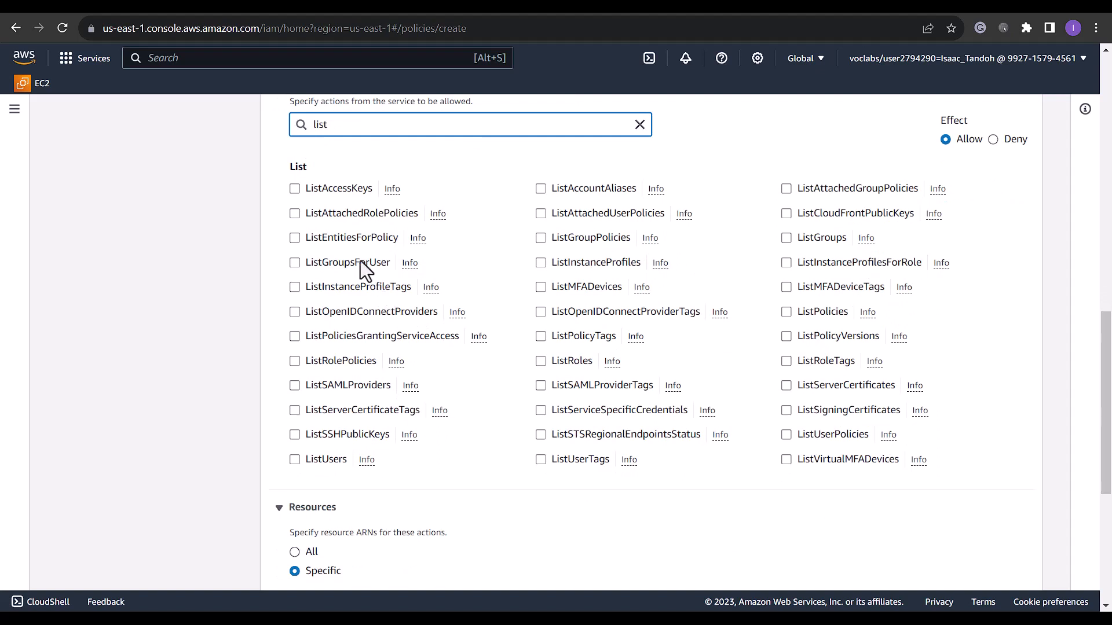
left_click(295, 213)
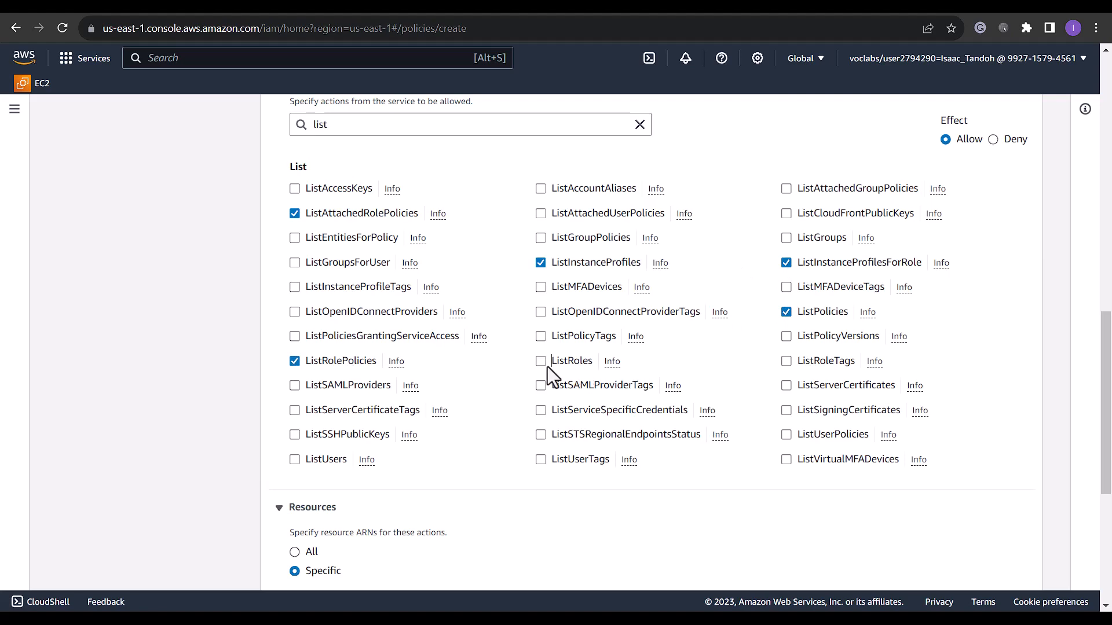
- Allow the IAM actions on any instance-profile, policy and role resource in this account
scroll(471, 425, "down", 4)
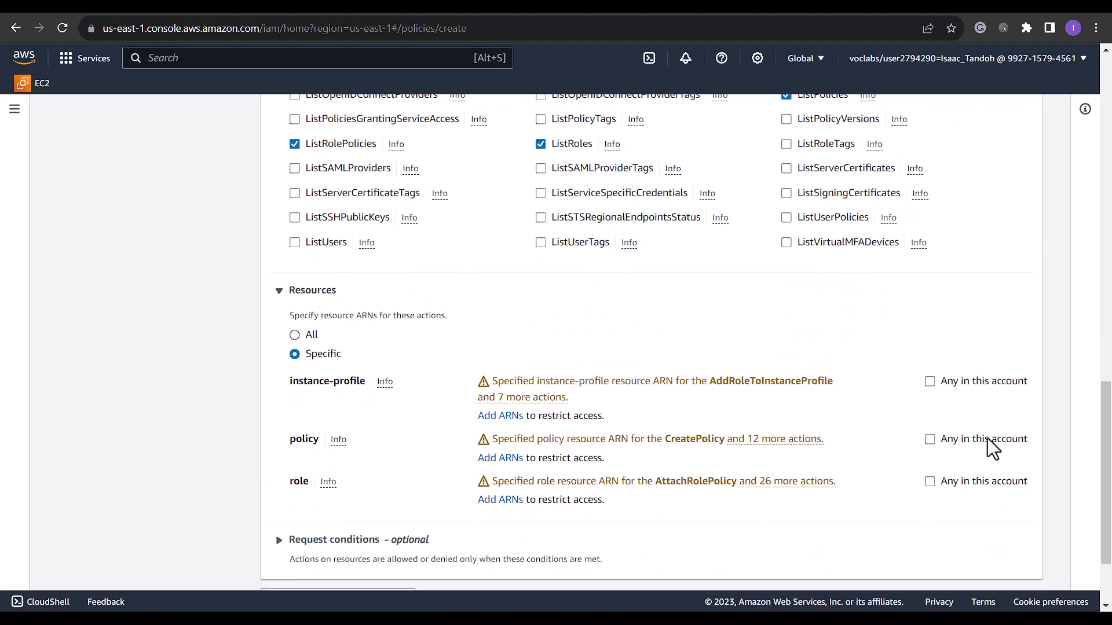
left_click(929, 381)
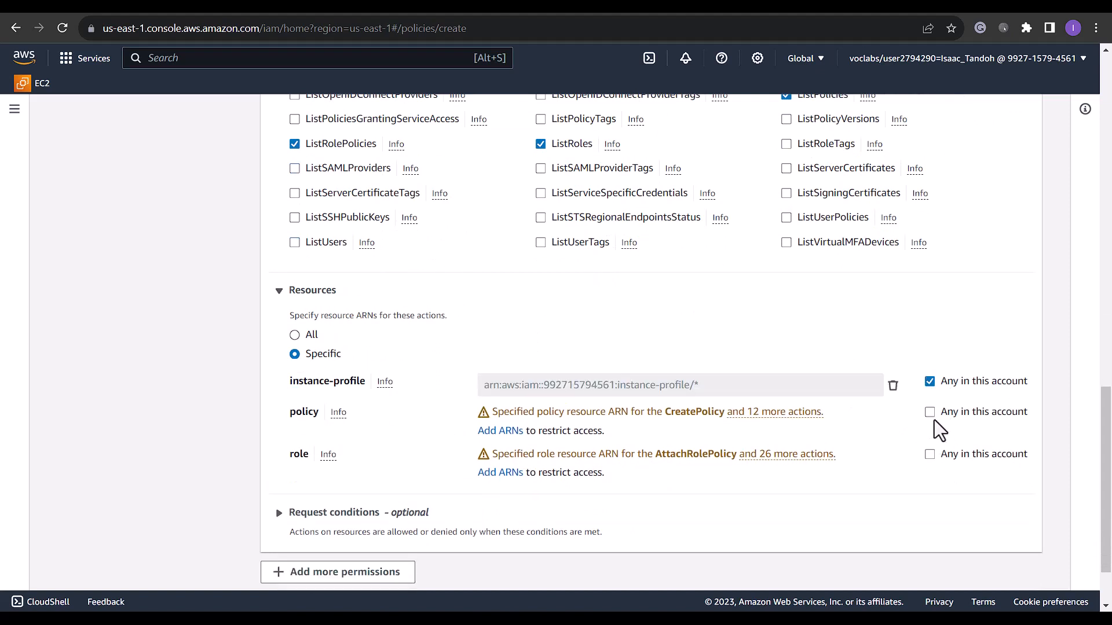
left_click(931, 413)
left_click(930, 444)
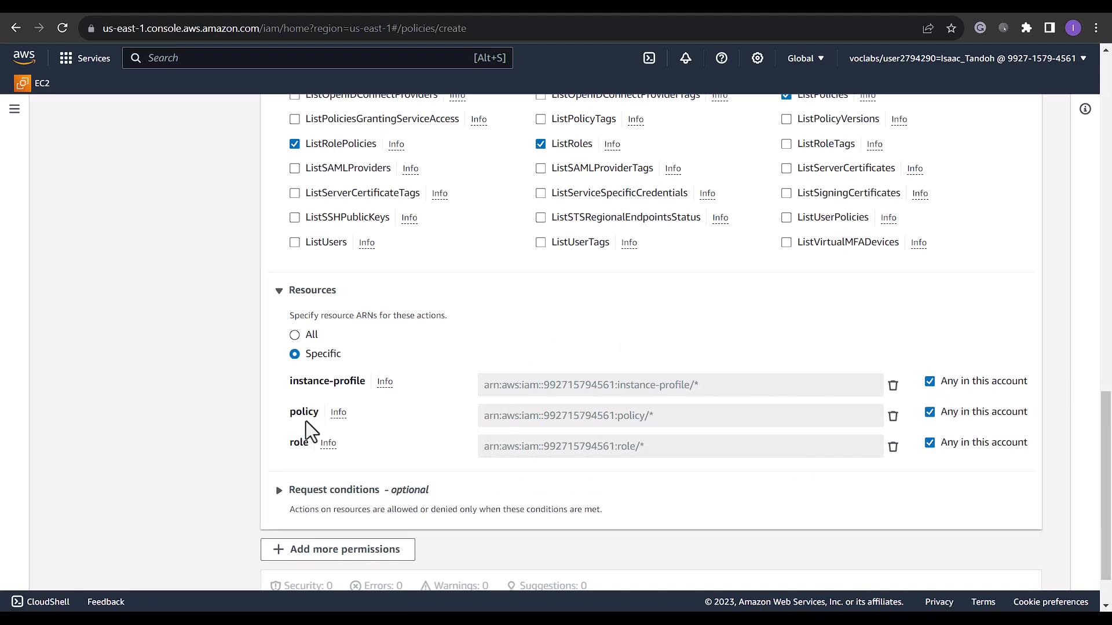
- Show the draft policy as JSON and examine the actions and resources in both of its statements
scroll(711, 377, "up", 15)
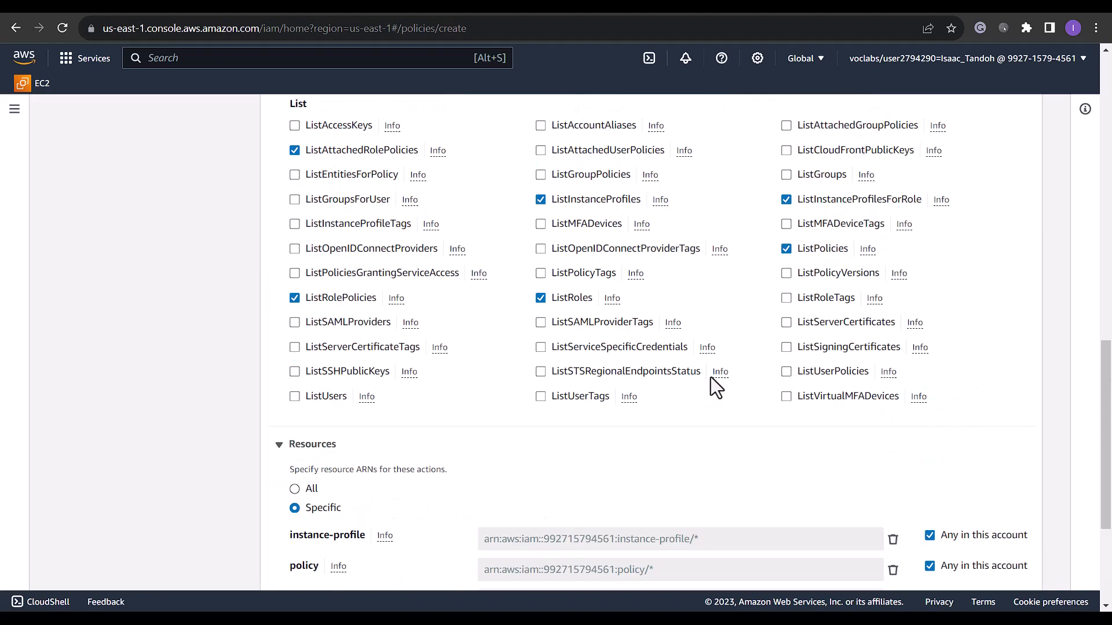
scroll(716, 394, "up", 1)
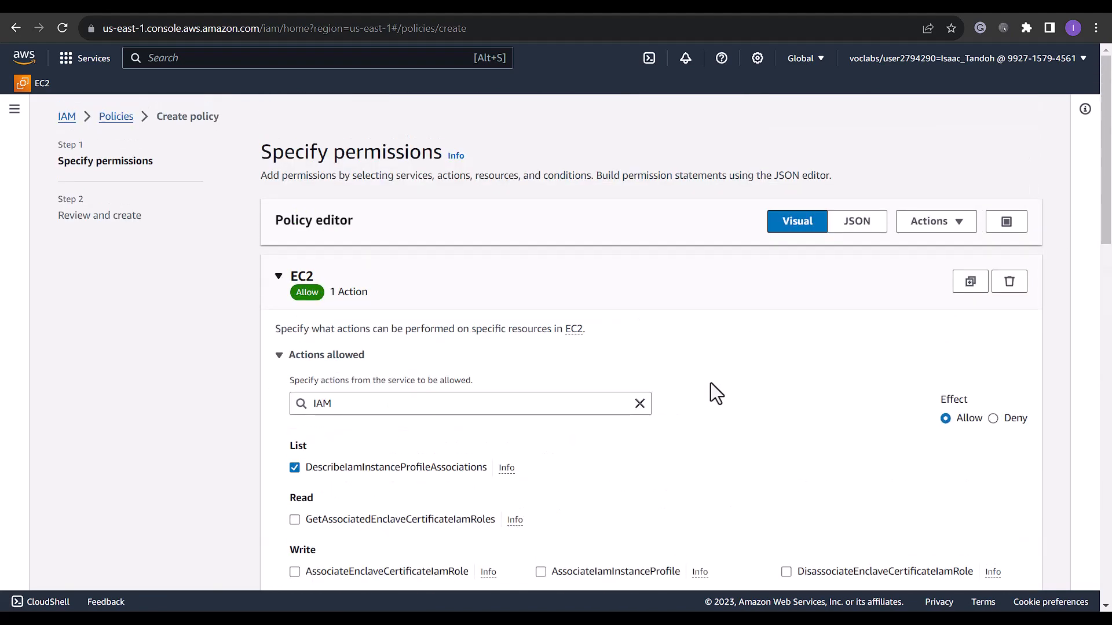
left_click(857, 221)
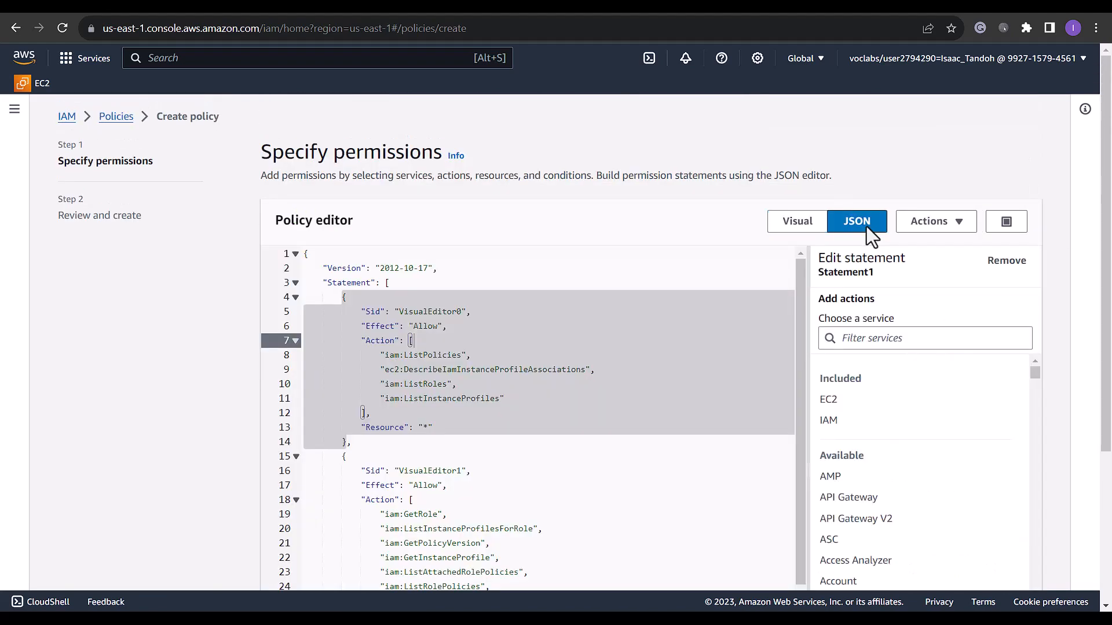
scroll(637, 347, "down", 4)
scroll(568, 349, "down", 1)
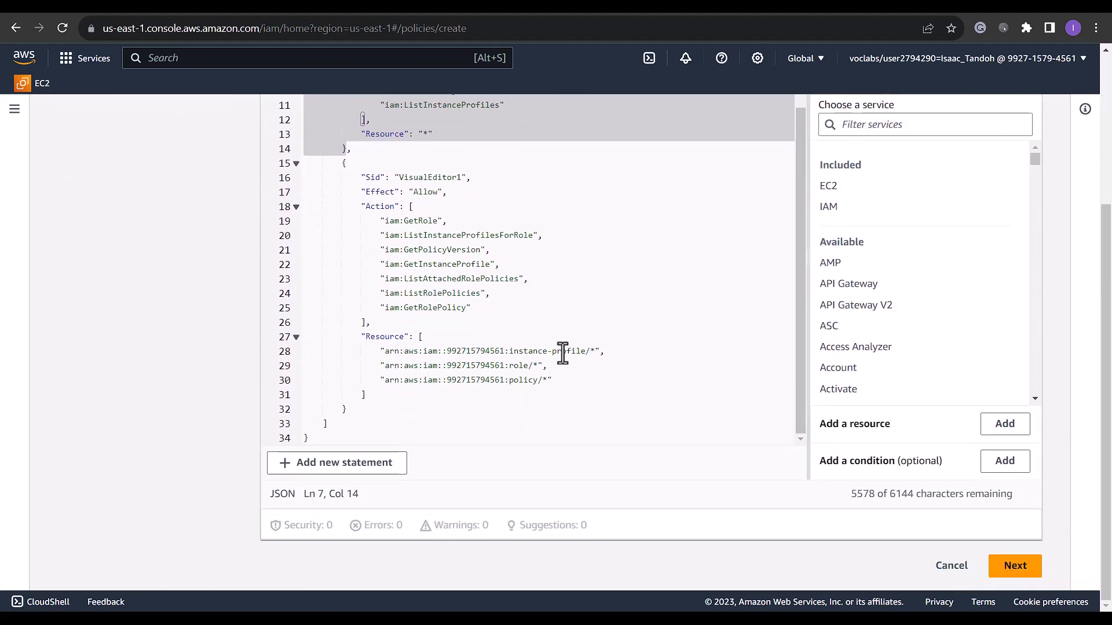
scroll(564, 354, "up", 5)
scroll(417, 296, "down", 3)
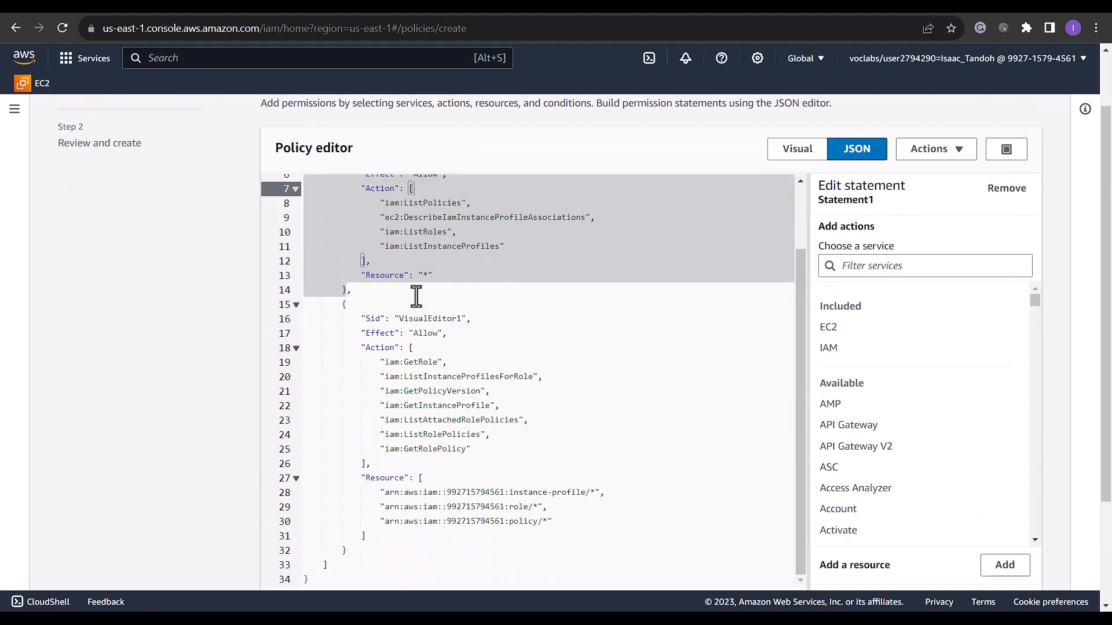
scroll(521, 308, "down", 2)
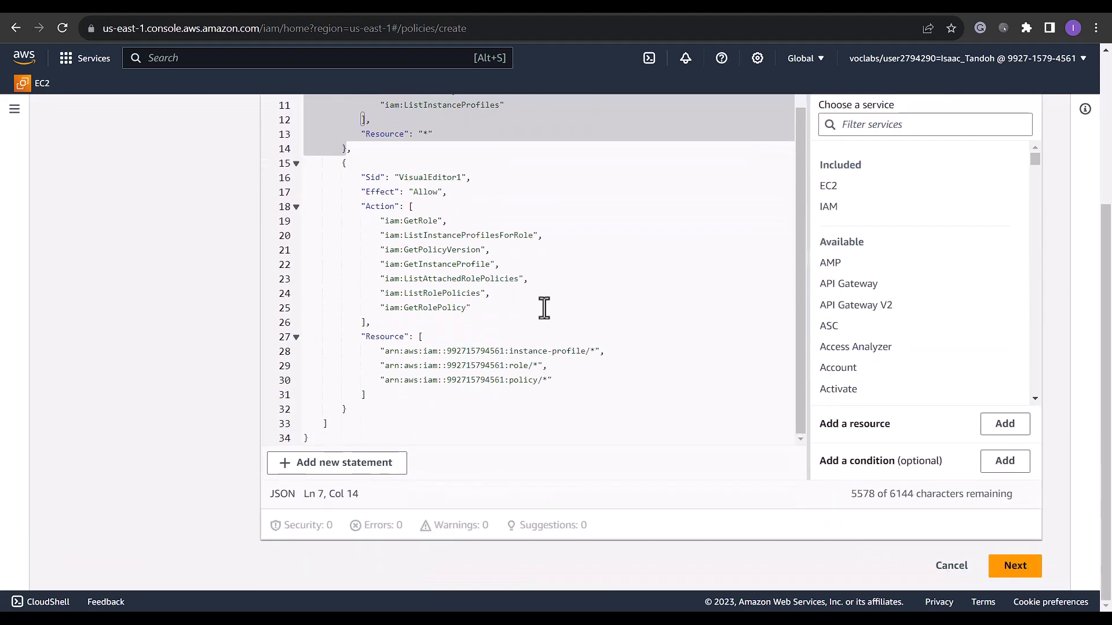
scroll(665, 333, "up", 5)
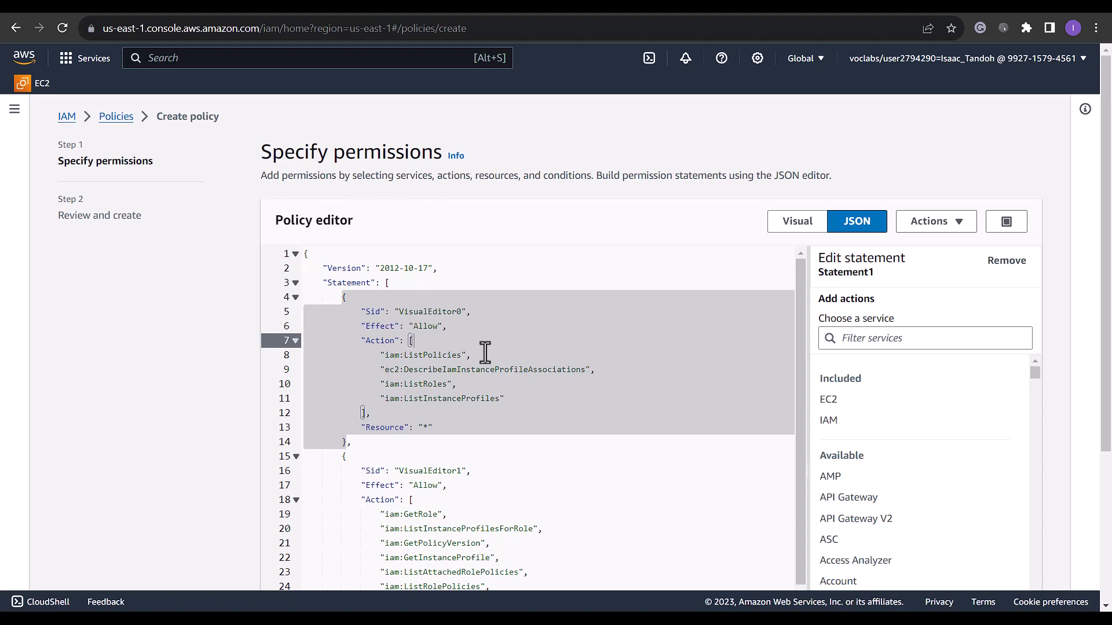
scroll(697, 388, "down", 1)
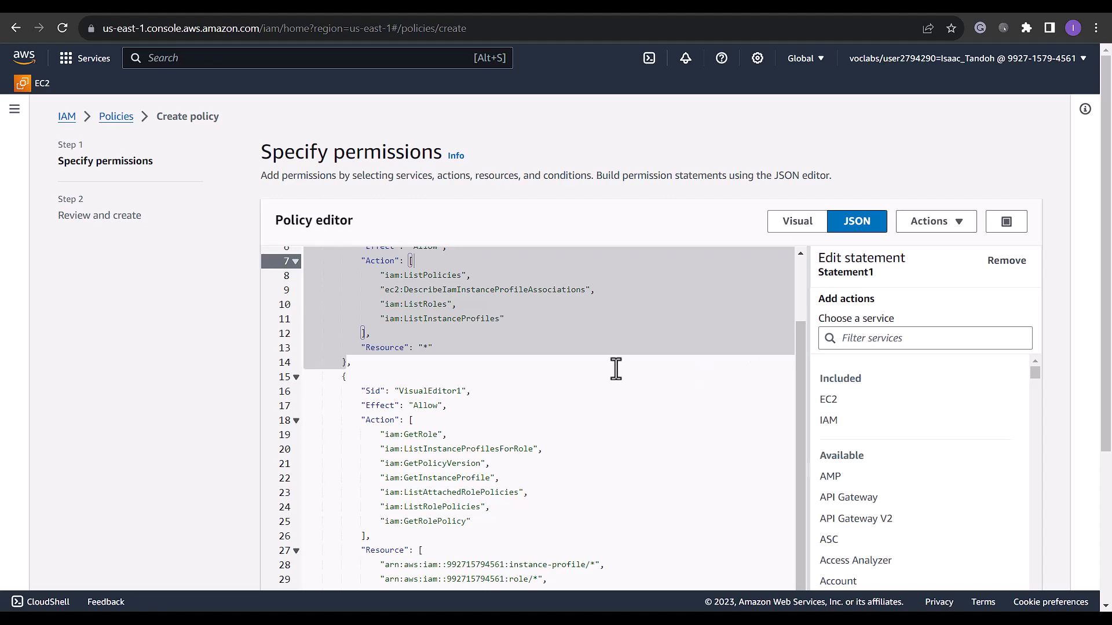
scroll(601, 355, "down", 4)
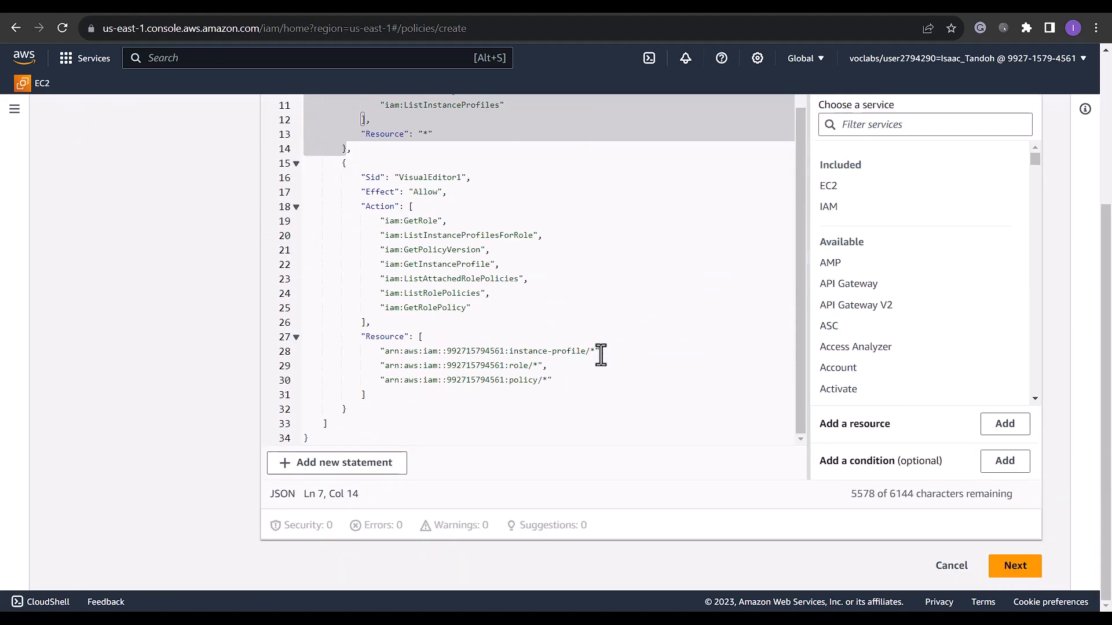
- Discard the unsaved policy draft and return to the policies list
left_click(950, 566)
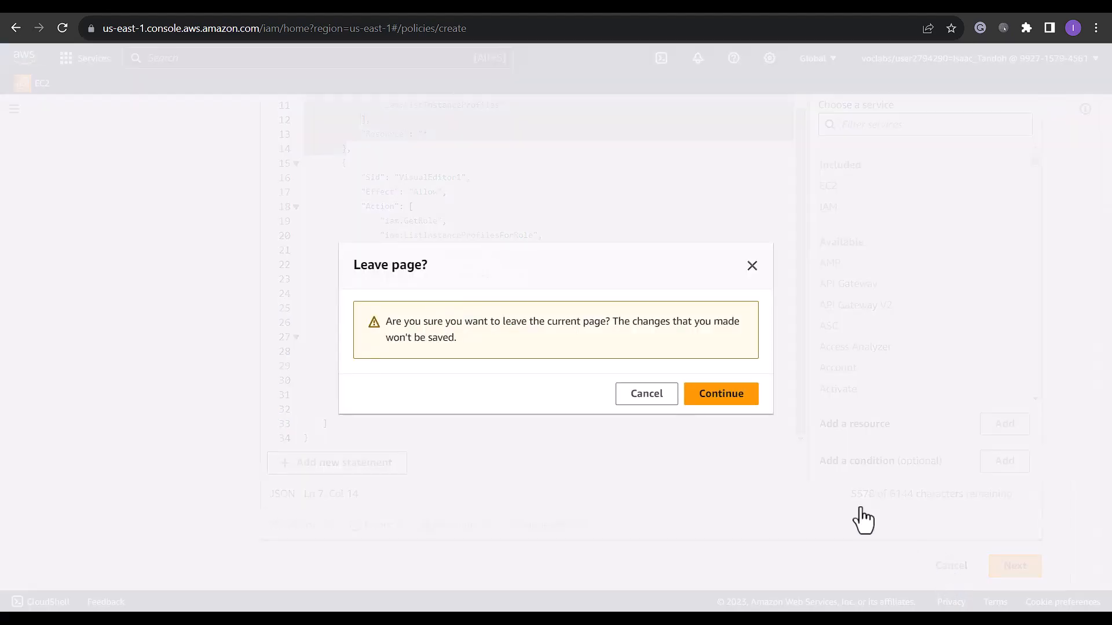
left_click(725, 396)
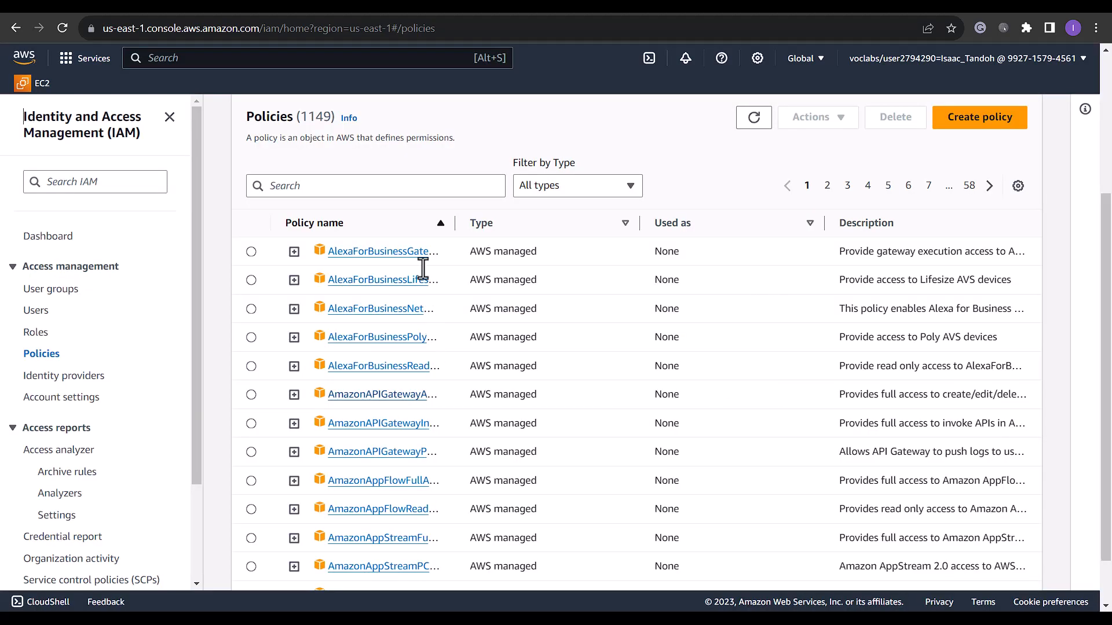
- Search the policies for limitediam, expand LimitedIamPolicy and examine the actions, resources and effects in its JSON statements
left_click(354, 222)
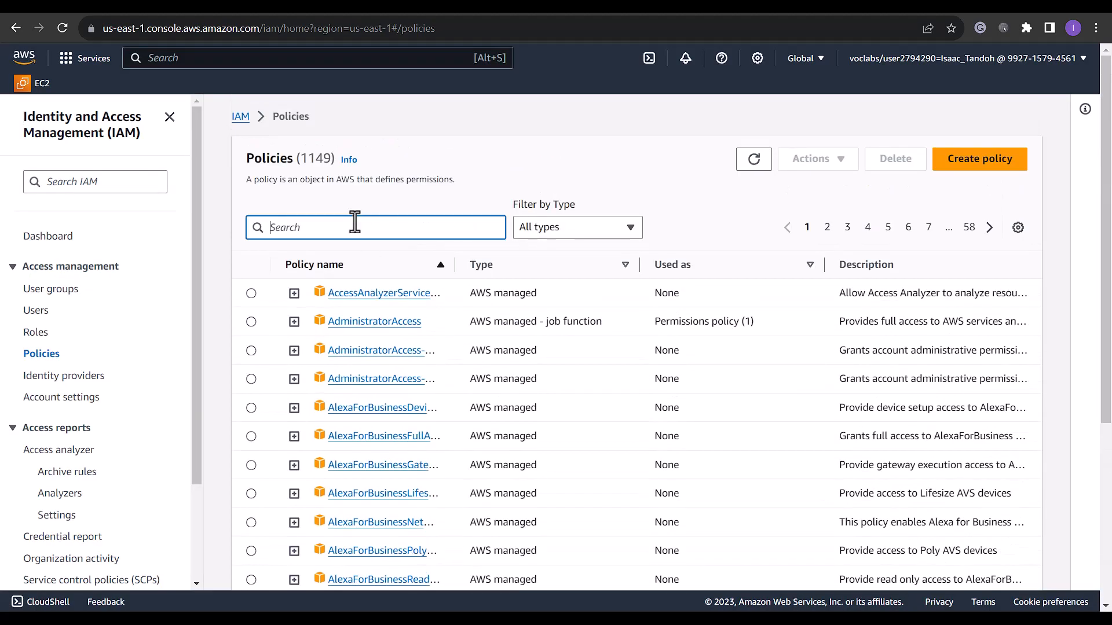
type("l")
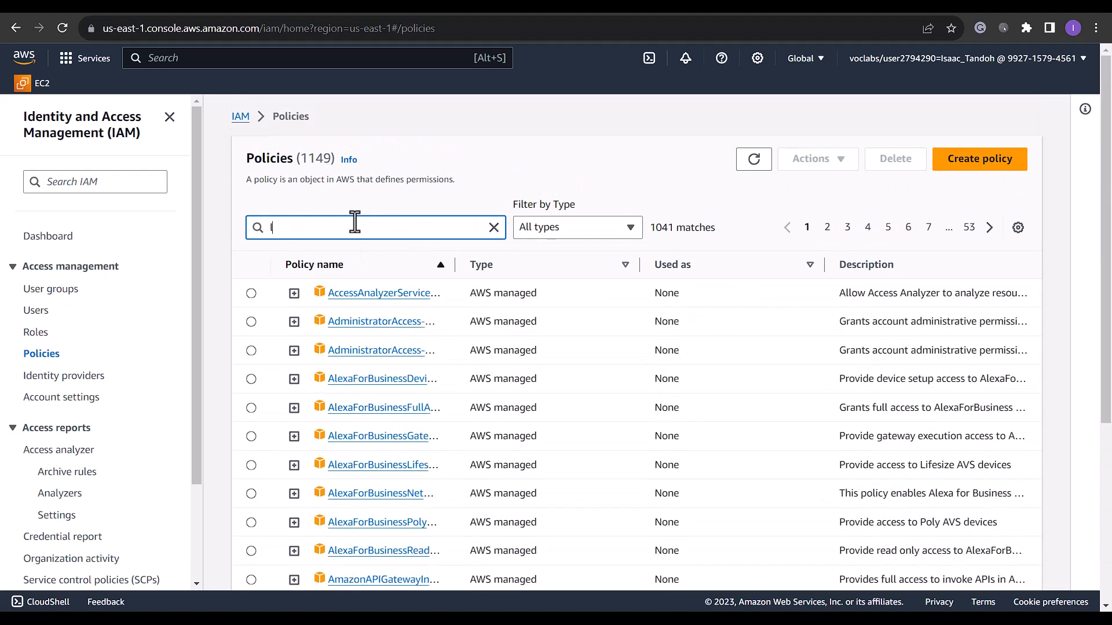
type("imitediam")
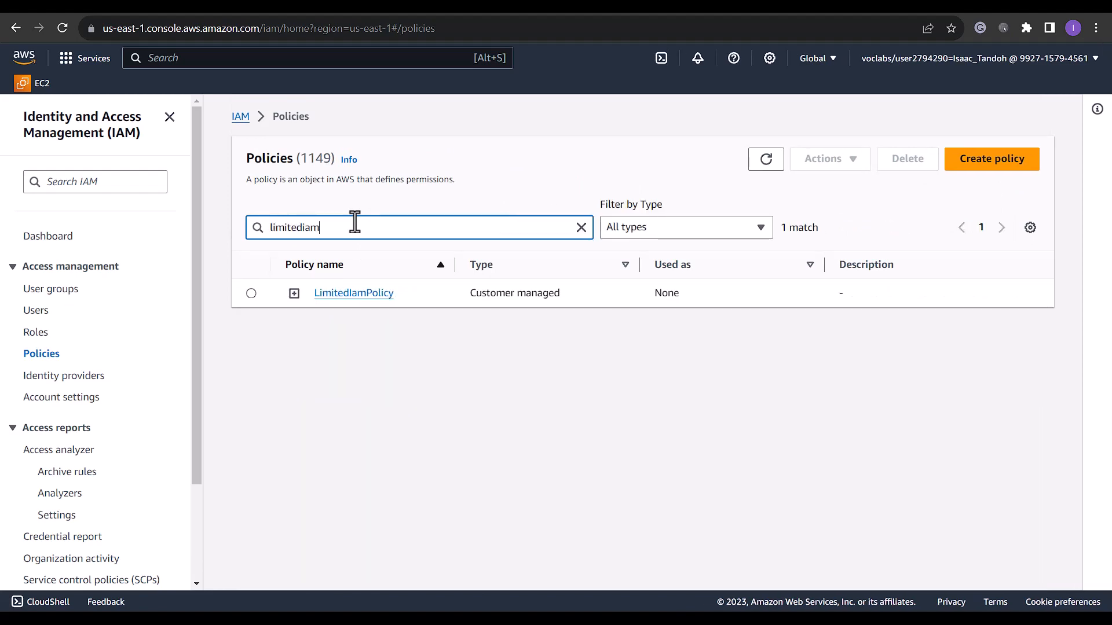
left_click(294, 293)
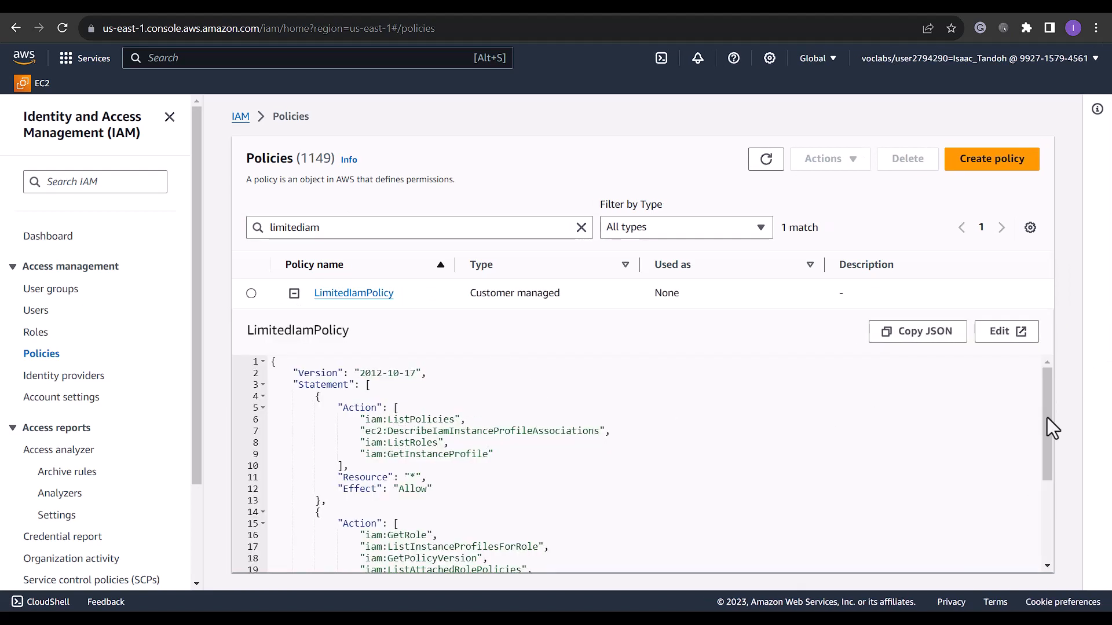
left_click_drag(1039, 394, 1030, 467)
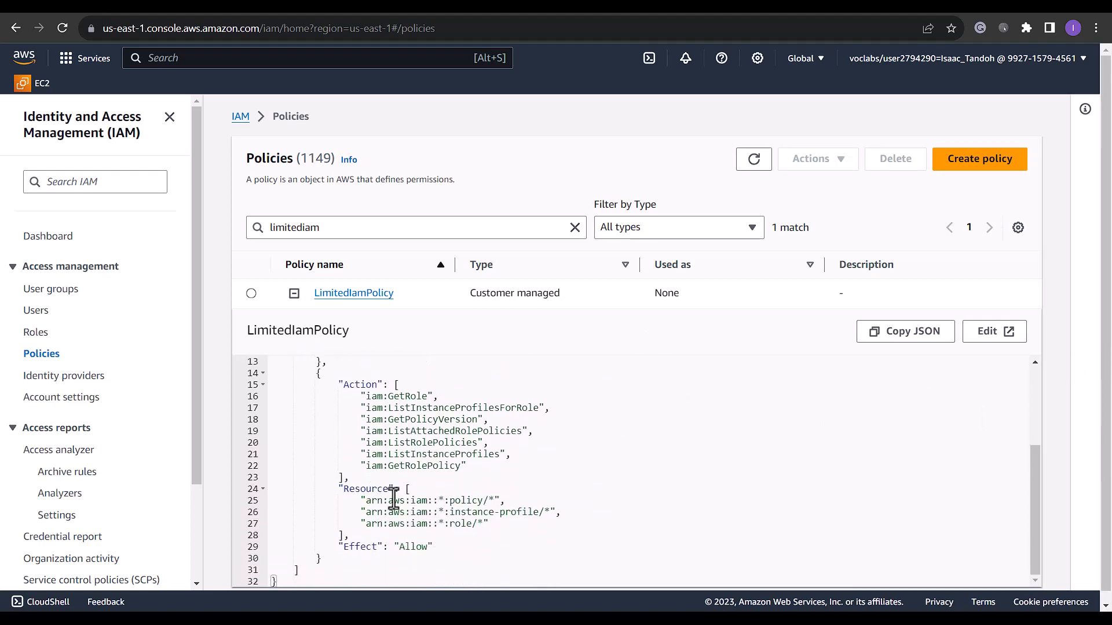
scroll(364, 548, "up", 2)
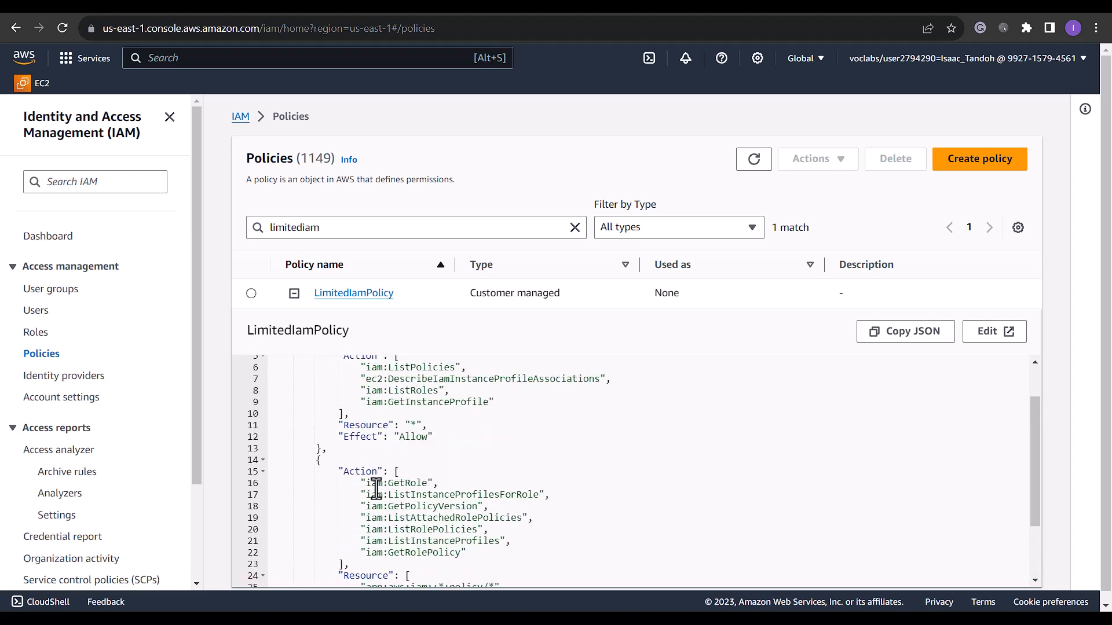
scroll(425, 517, "up", 1)
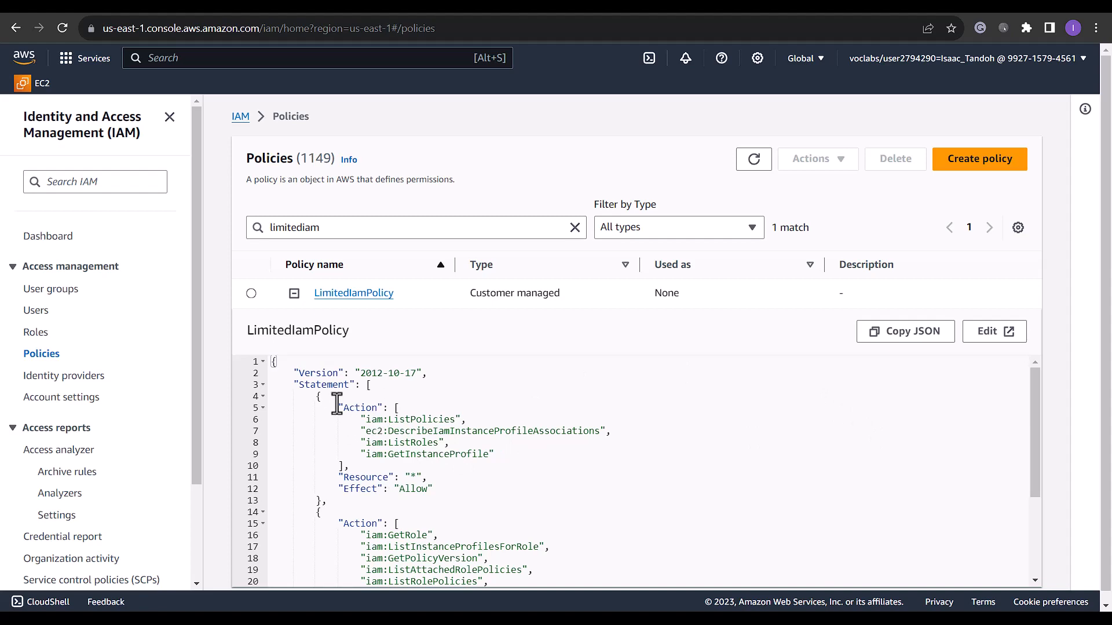
scroll(400, 488, "down", 5)
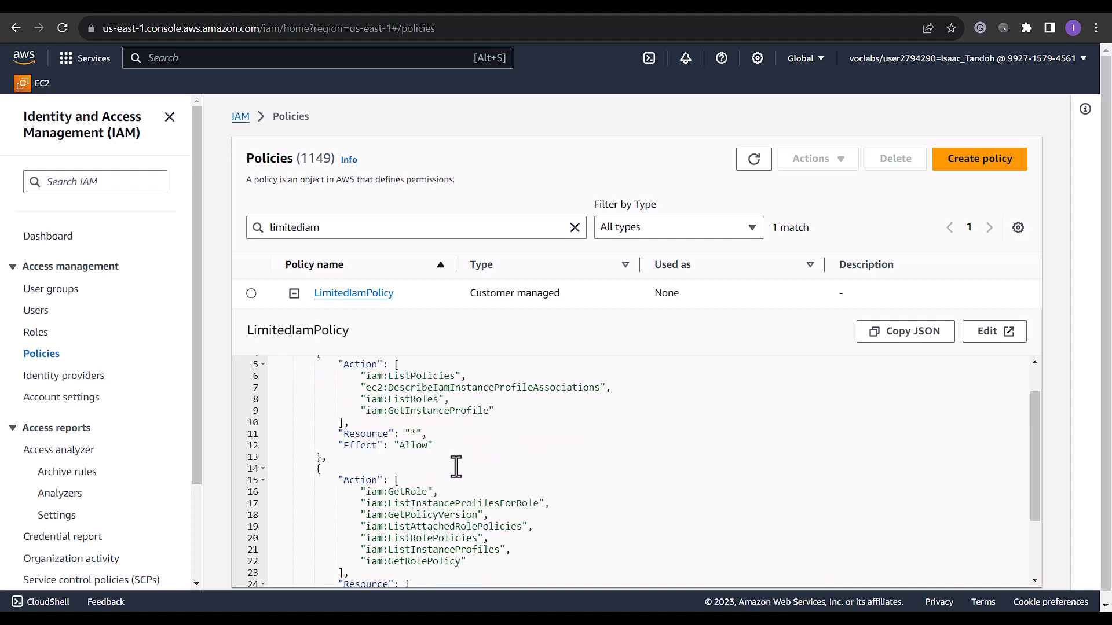
scroll(435, 463, "up", 5)
scroll(436, 469, "up", 1)
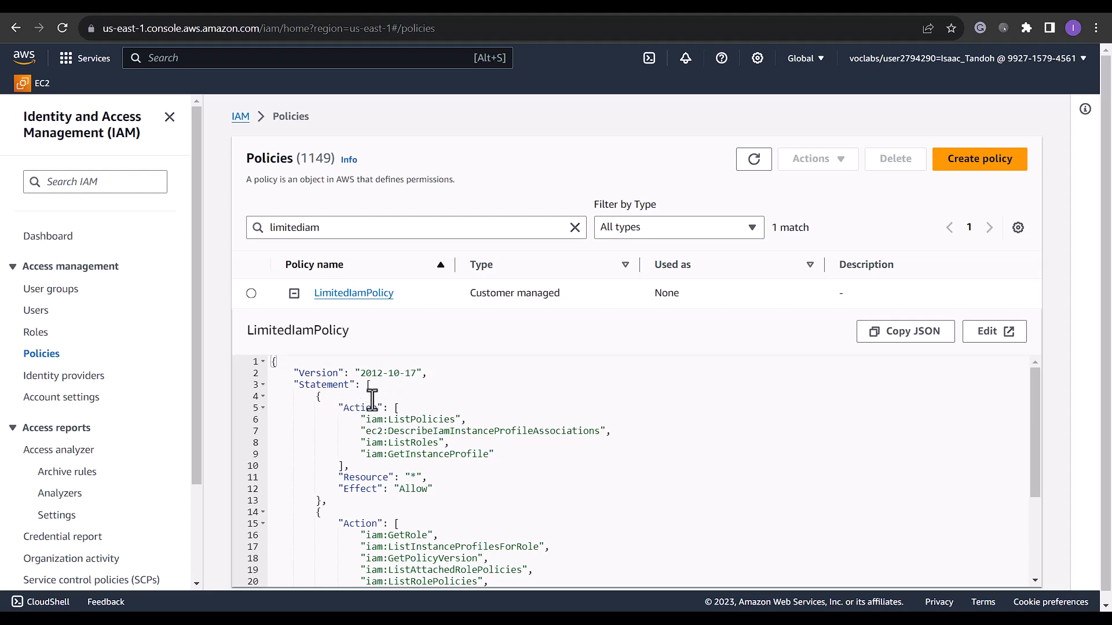
scroll(343, 481, "down", 5)
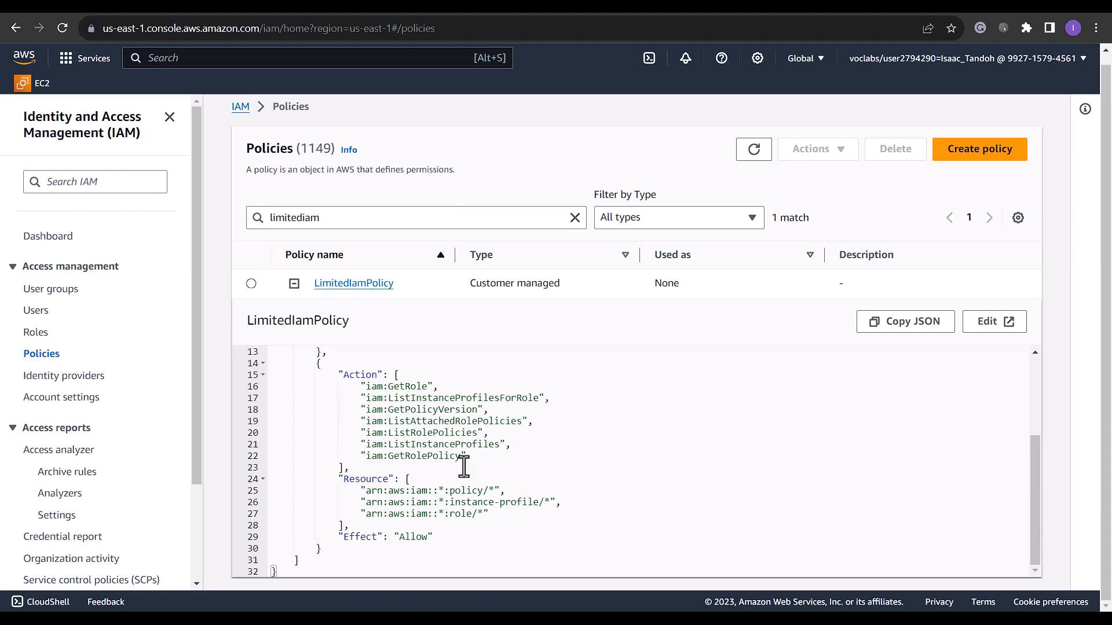
- Open the permissions policies of the DBAdministrators user group
left_click(42, 292)
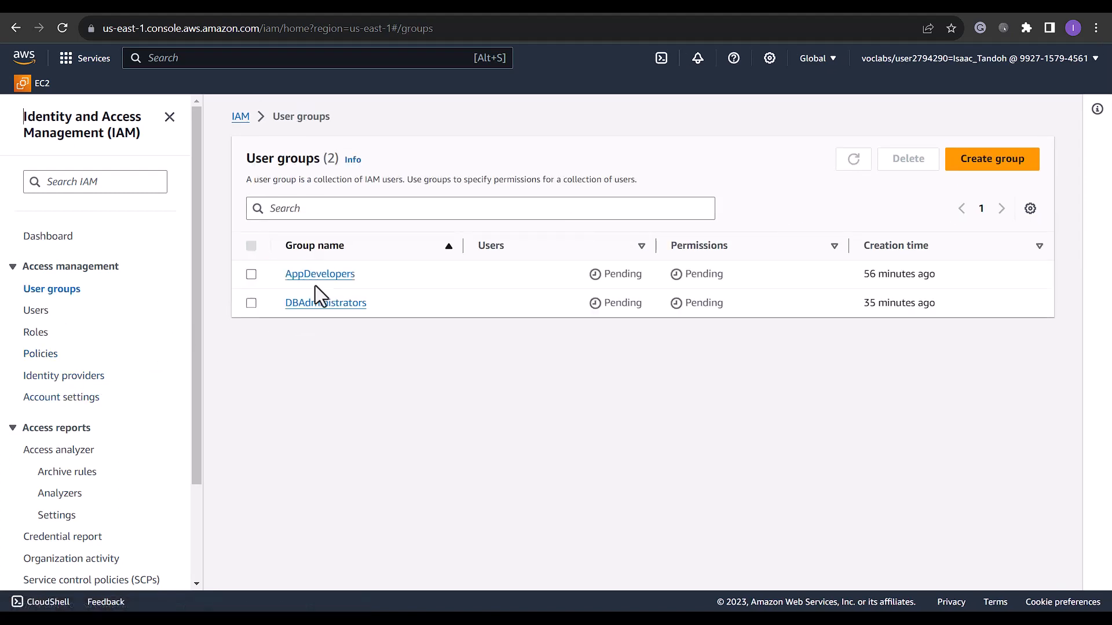
left_click(252, 304)
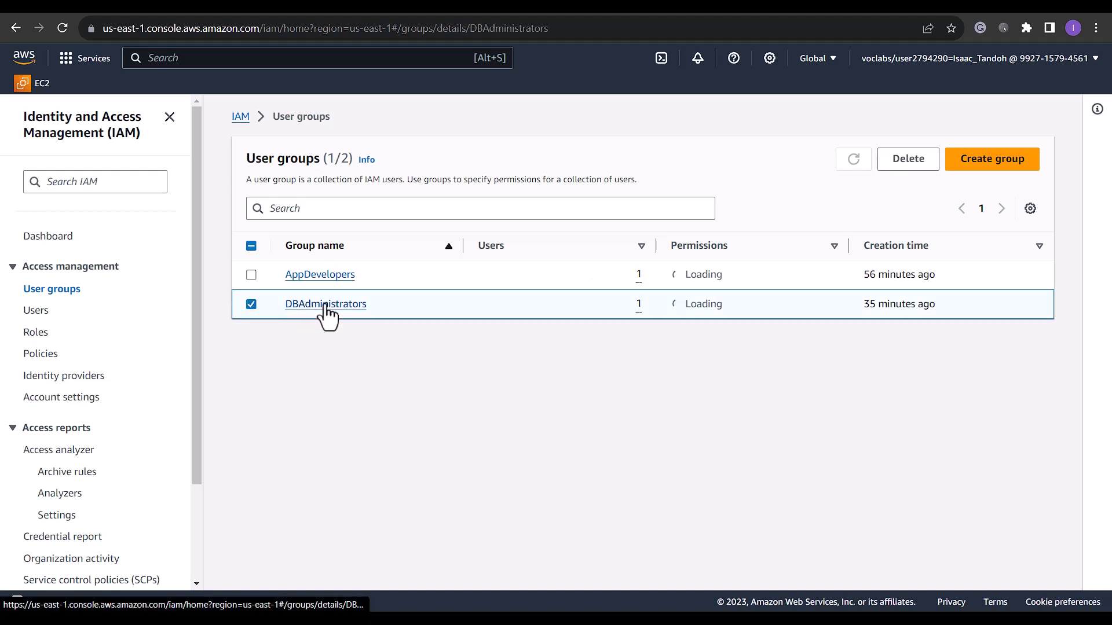
left_click(325, 305)
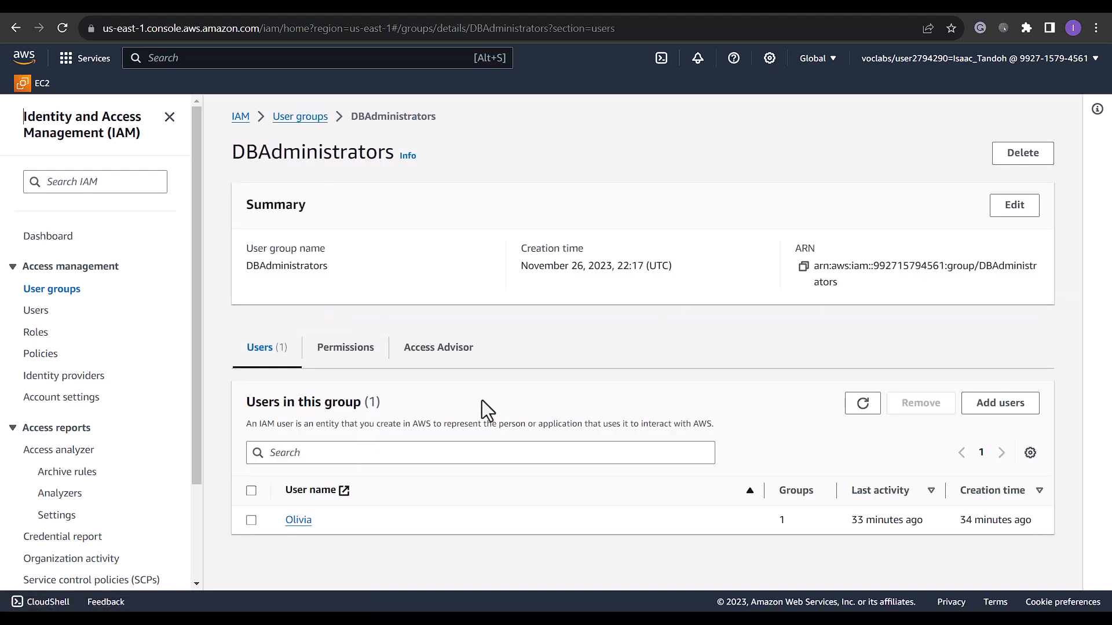
left_click(351, 354)
- Search the attachable policies for limited and attach LimitedIamPolicy to the DBAdministrators group
left_click(984, 407)
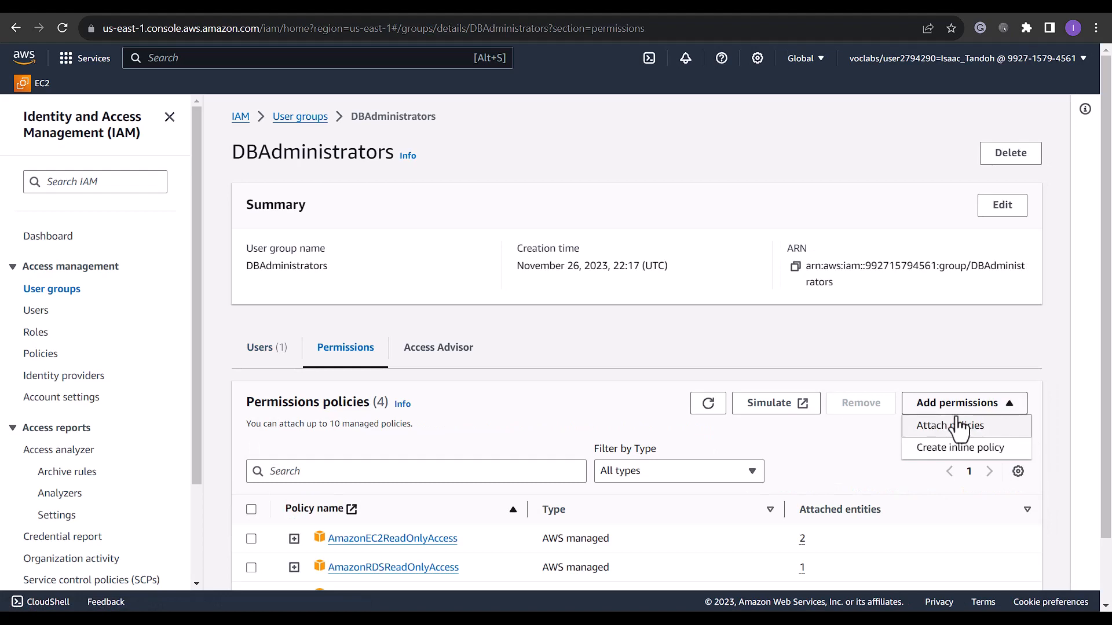
left_click(956, 426)
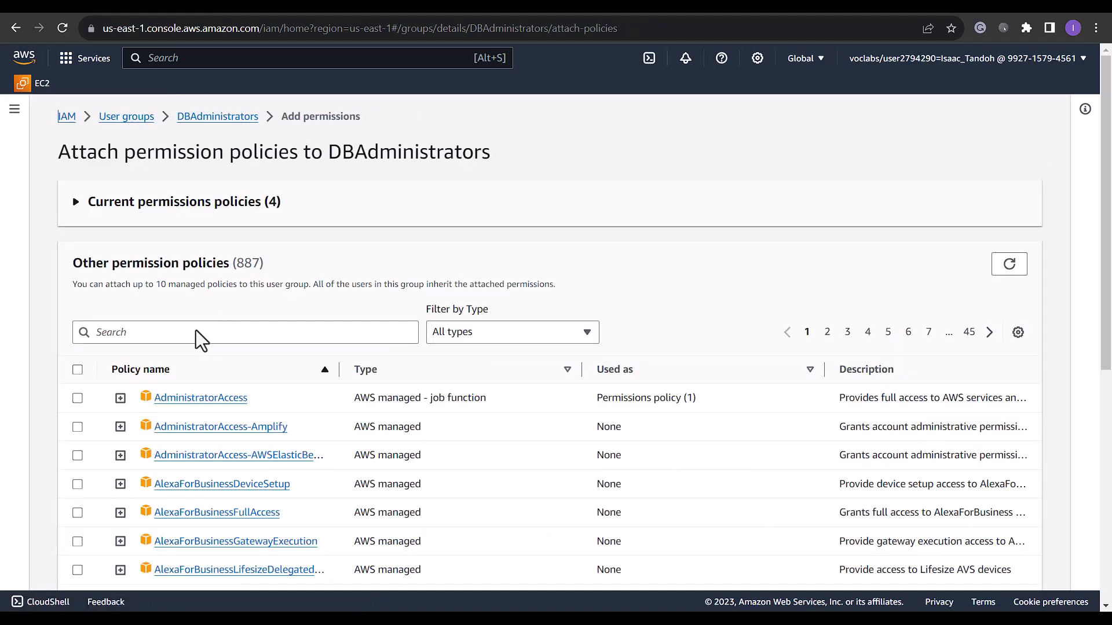
left_click(191, 331)
type("limited")
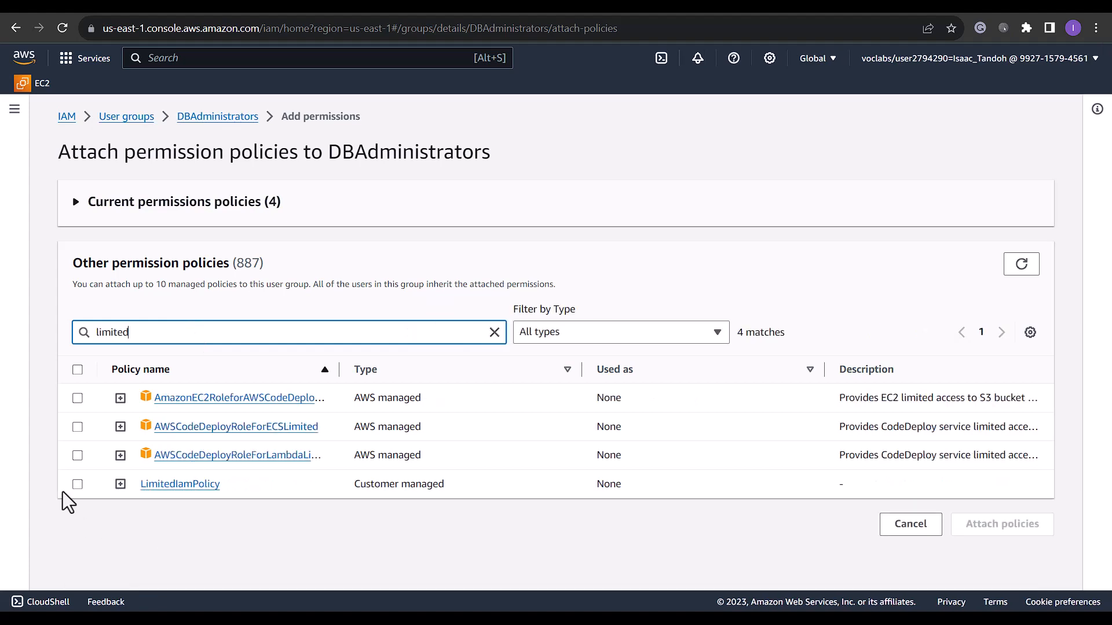
left_click(77, 485)
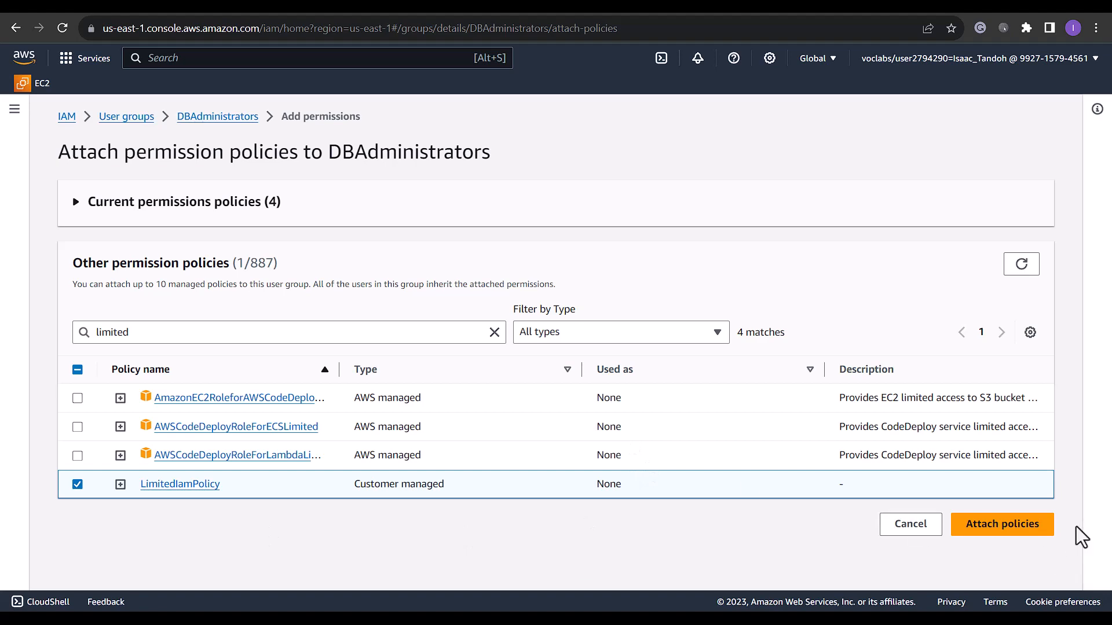
left_click(1028, 527)
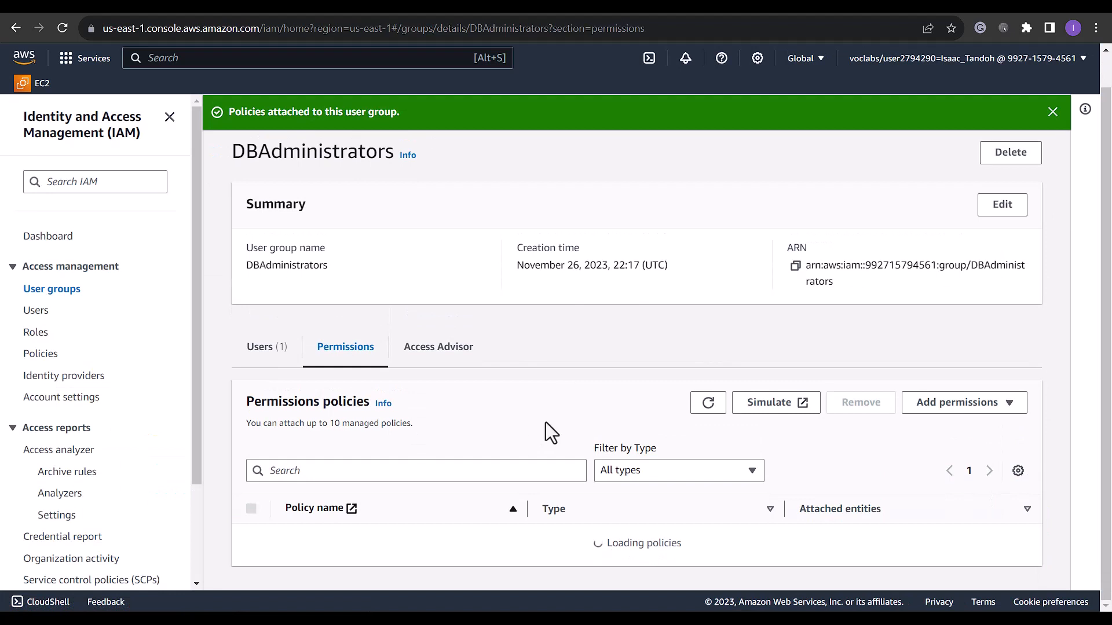
- Remove the IAMReadOnlyAccess policy from the DBAdministrators group and confirm the removal
scroll(544, 425, "down", 2)
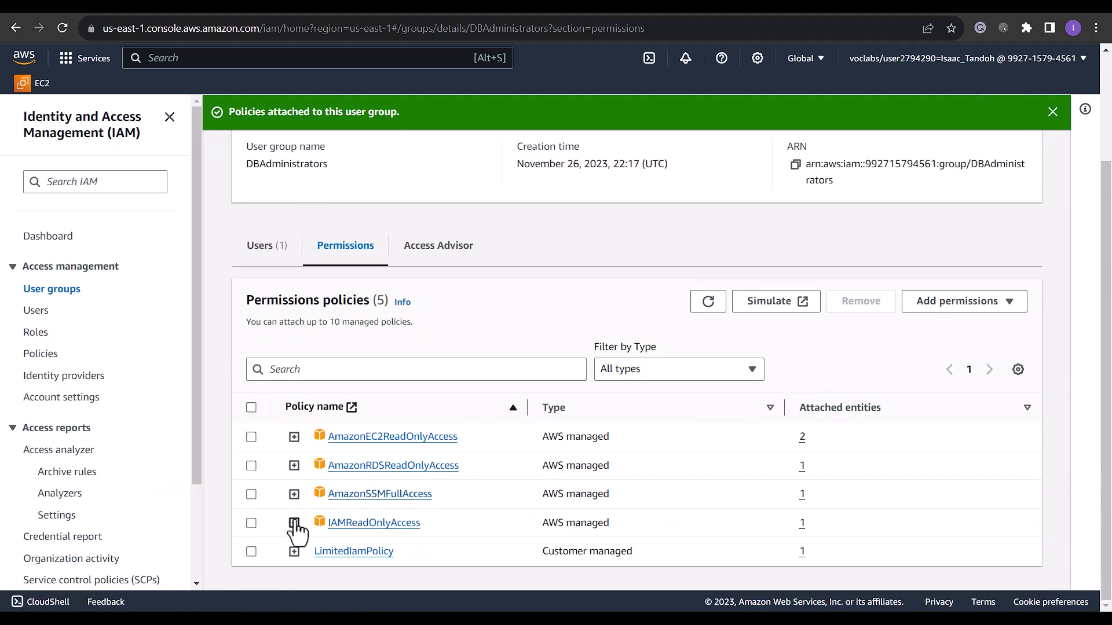
left_click(251, 523)
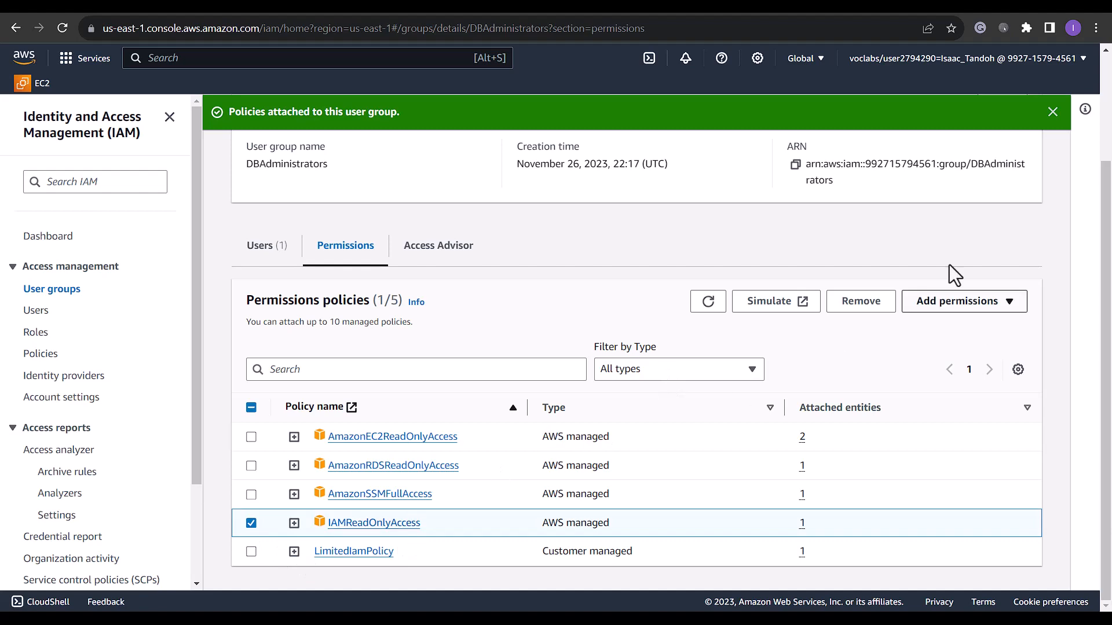
left_click(846, 307)
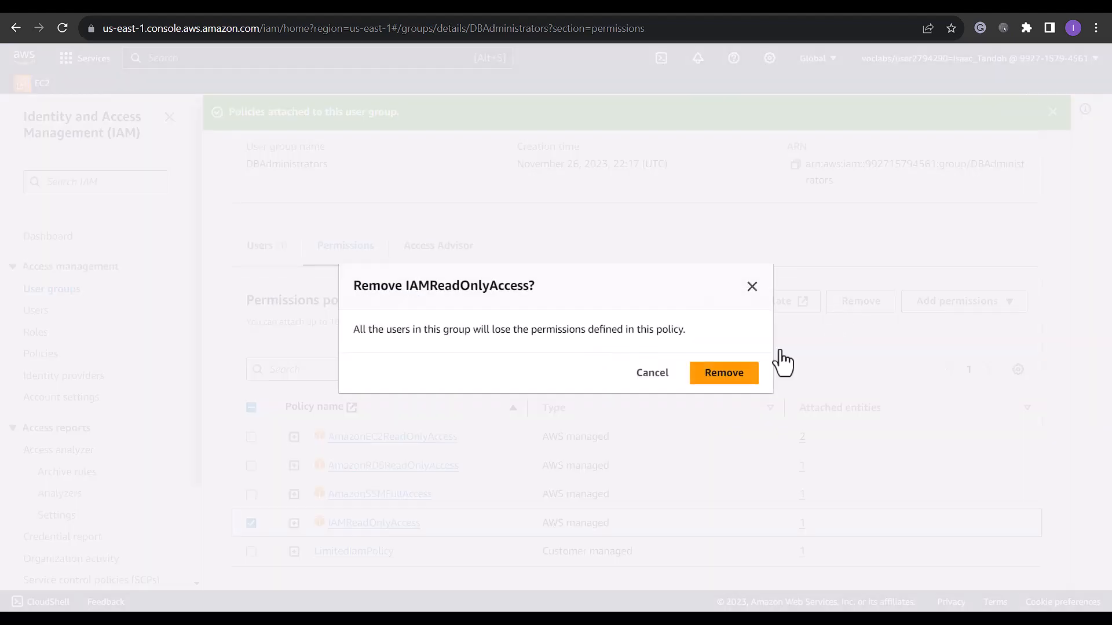
left_click(727, 378)
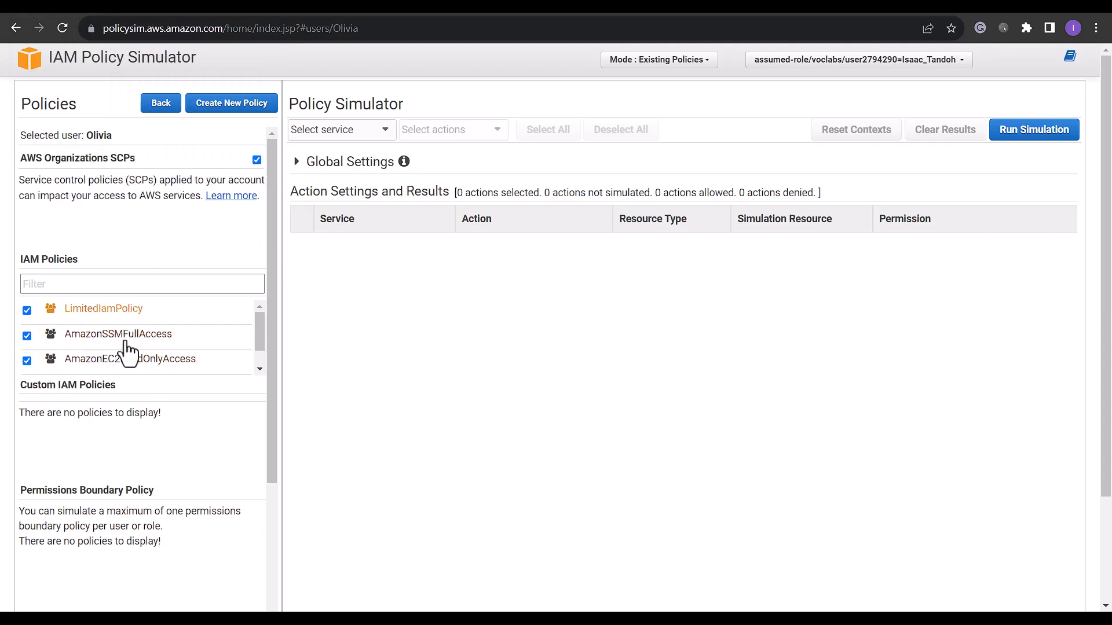
- In the IAM Policy Simulator, exclude AmazonSSMFullAccess and AmazonEC2ReadOnlyAccess, and select all actions of the Identity and Access Management (IAM) service
left_click(26, 360)
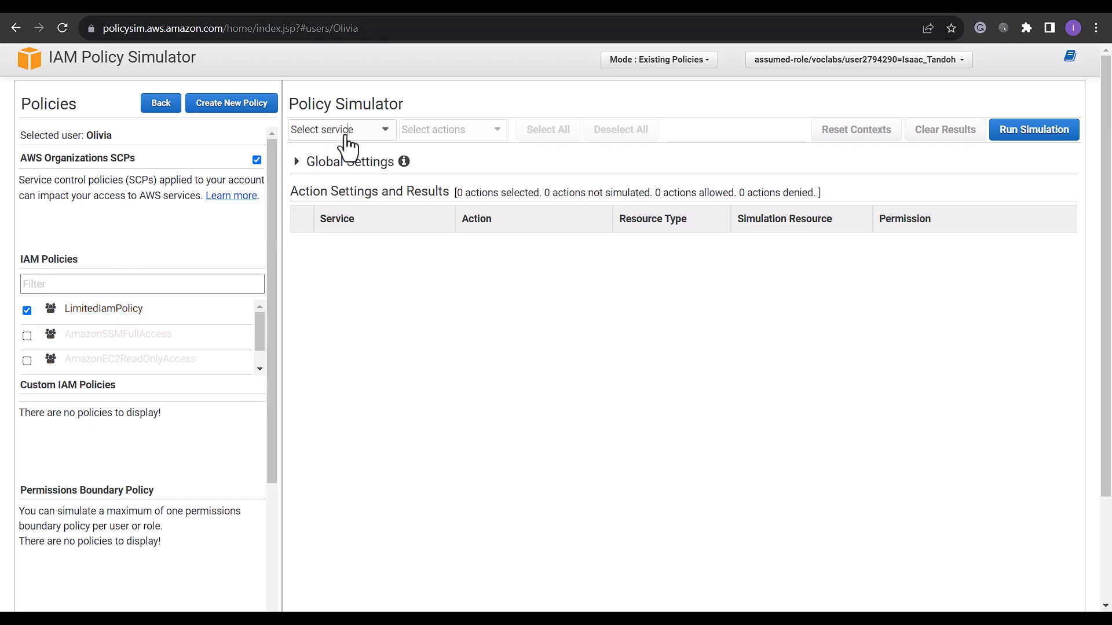
left_click(347, 130)
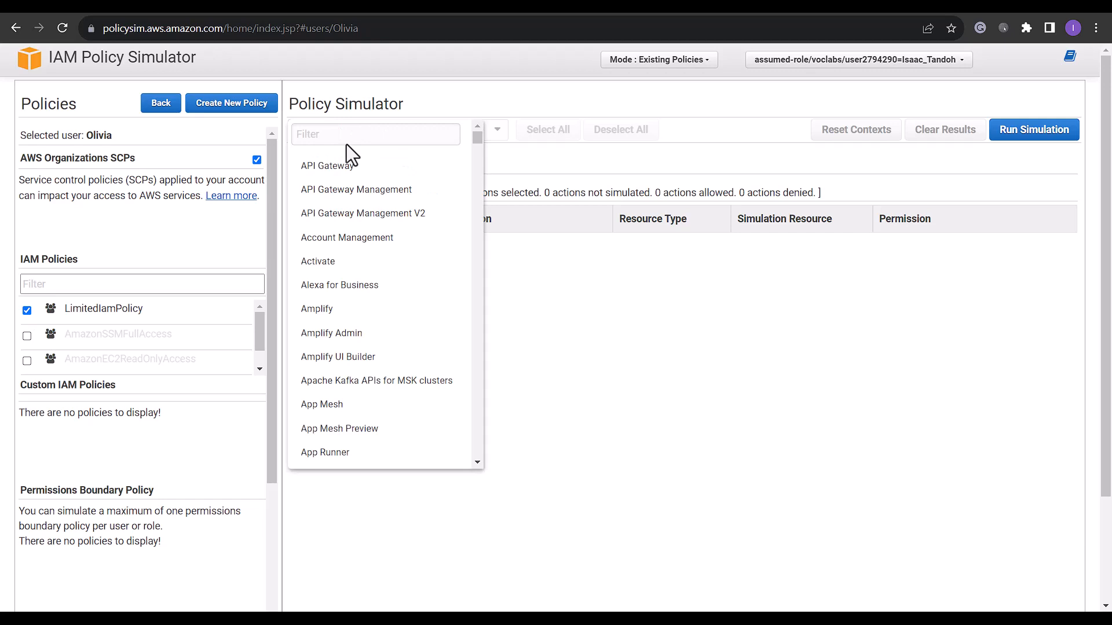
left_click(346, 139)
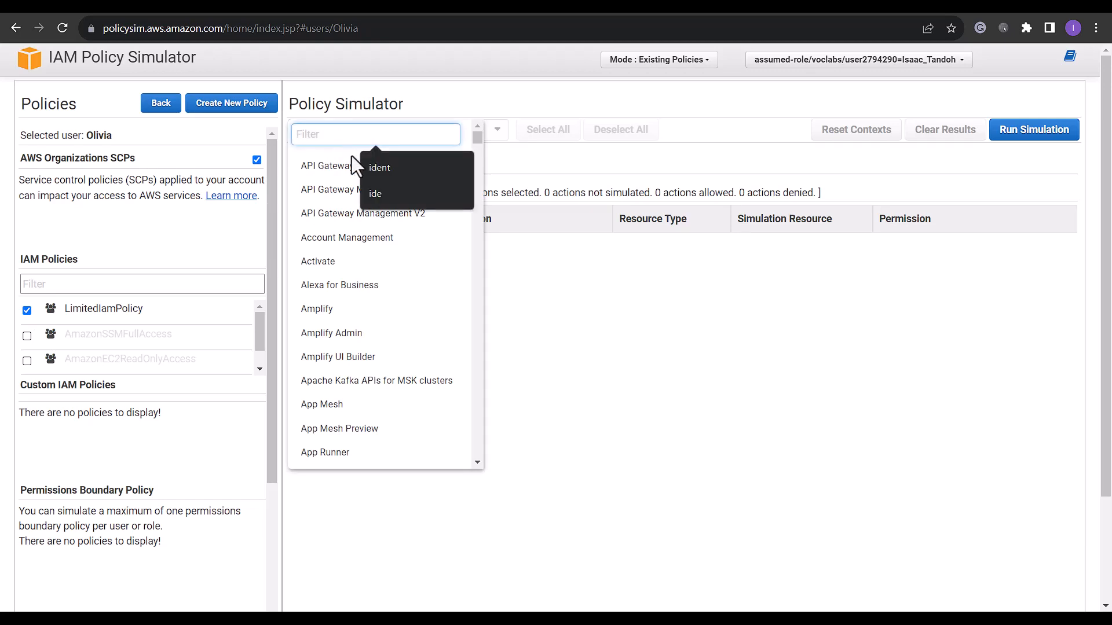
left_click(375, 167)
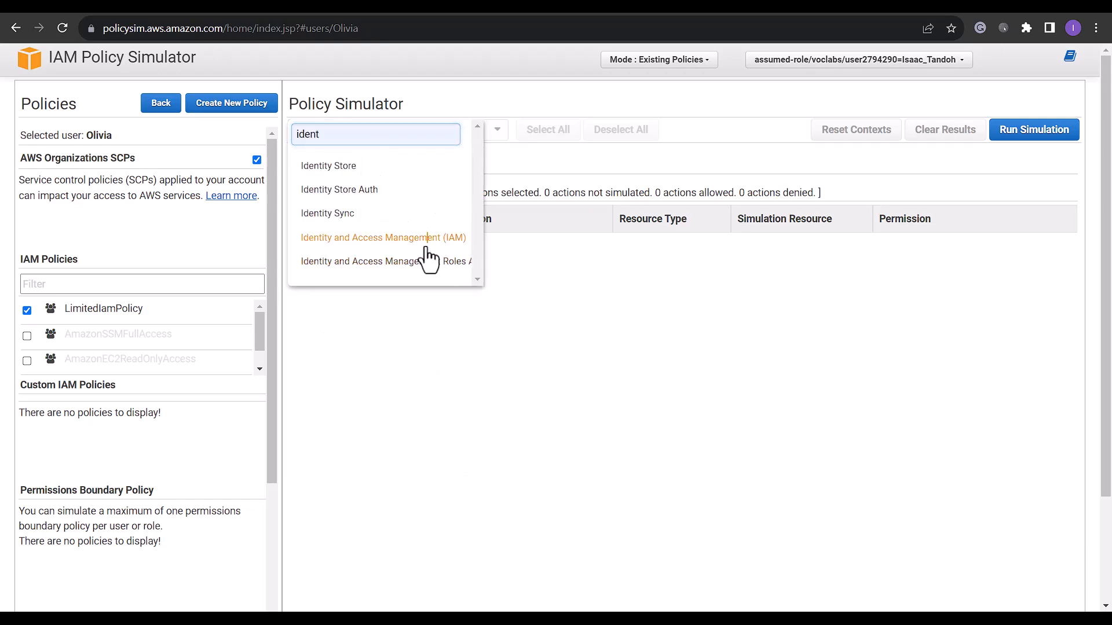
left_click(427, 247)
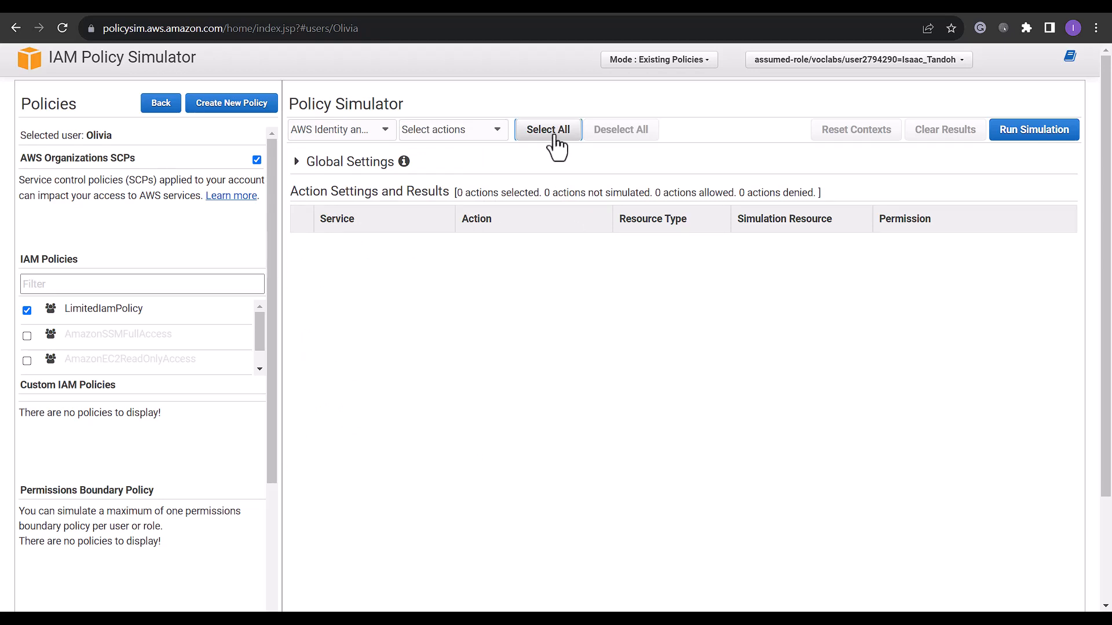
left_click(555, 140)
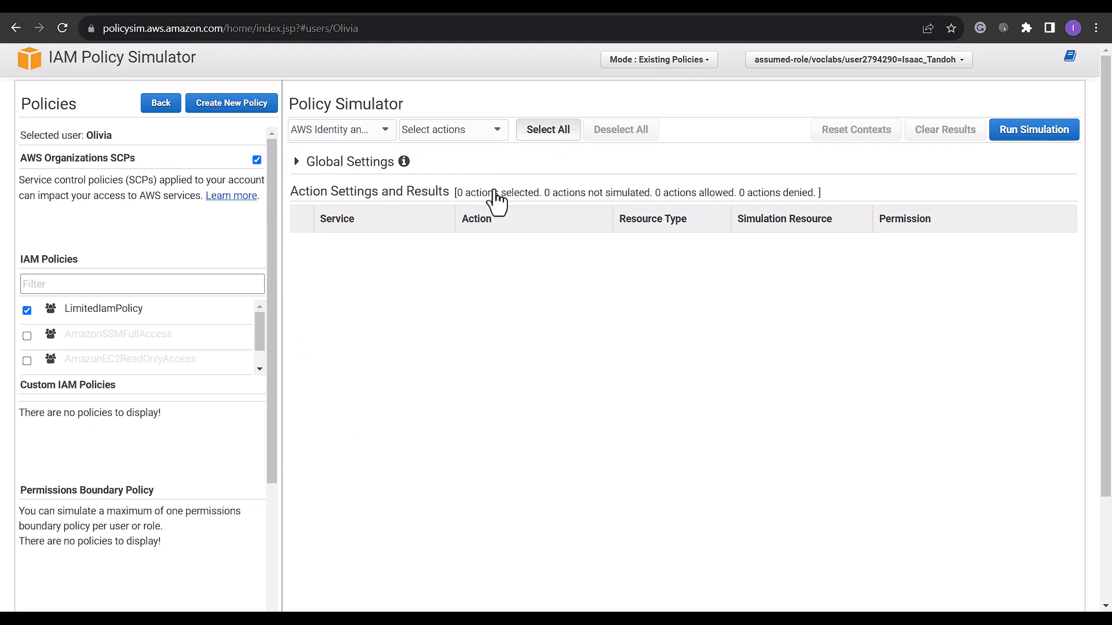
- Run the simulation for the selected IAM actions and review the permission result of each action
left_click(1052, 129)
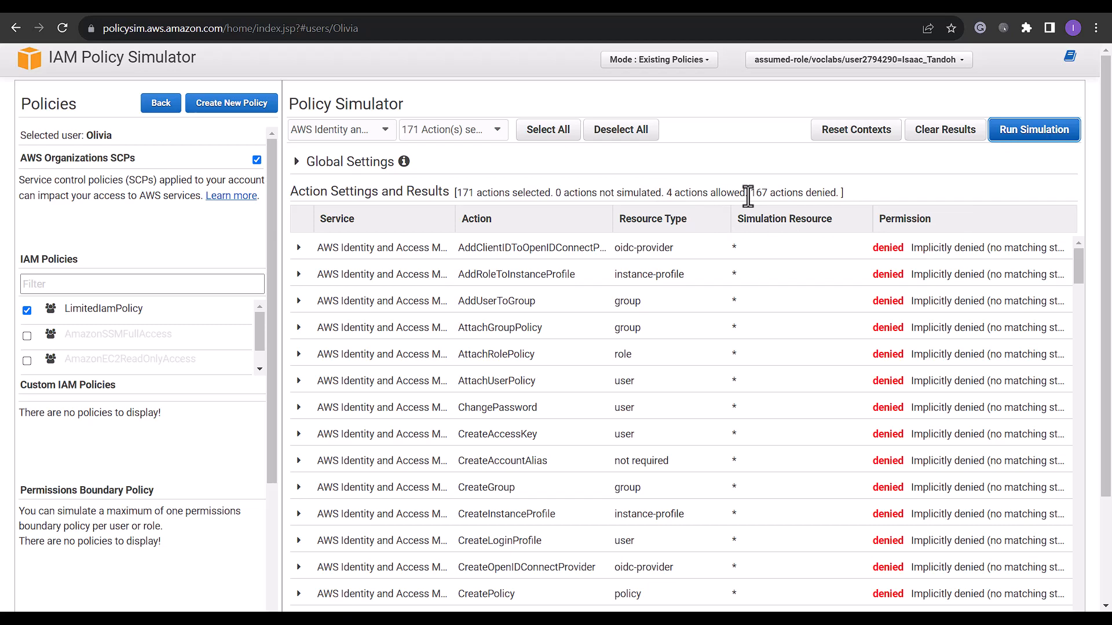
scroll(818, 285, "down", 20)
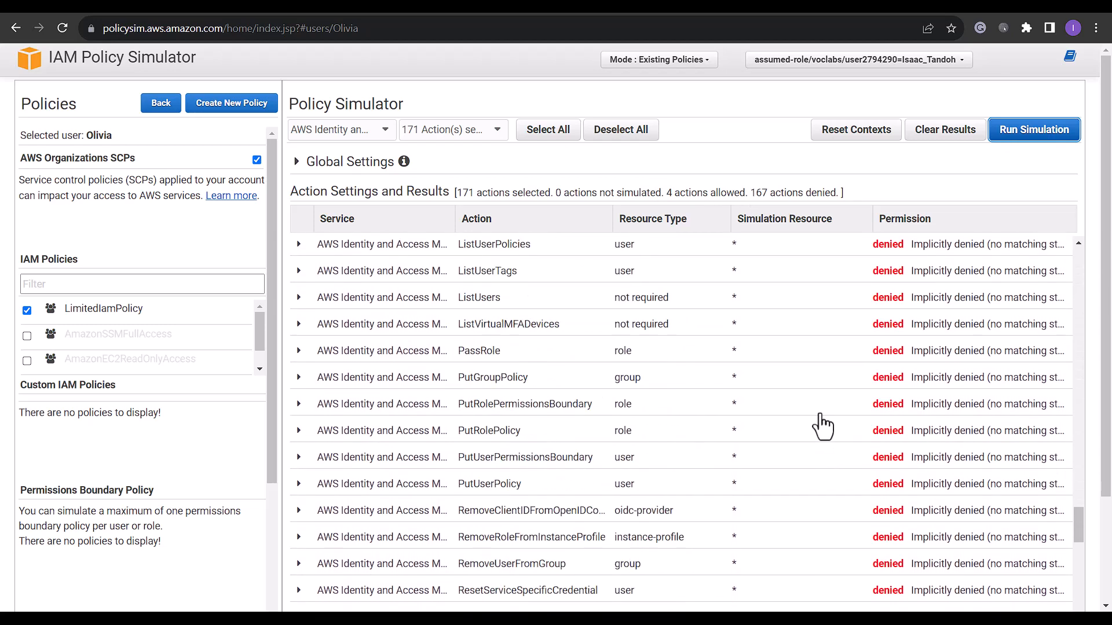
scroll(820, 424, "up", 8)
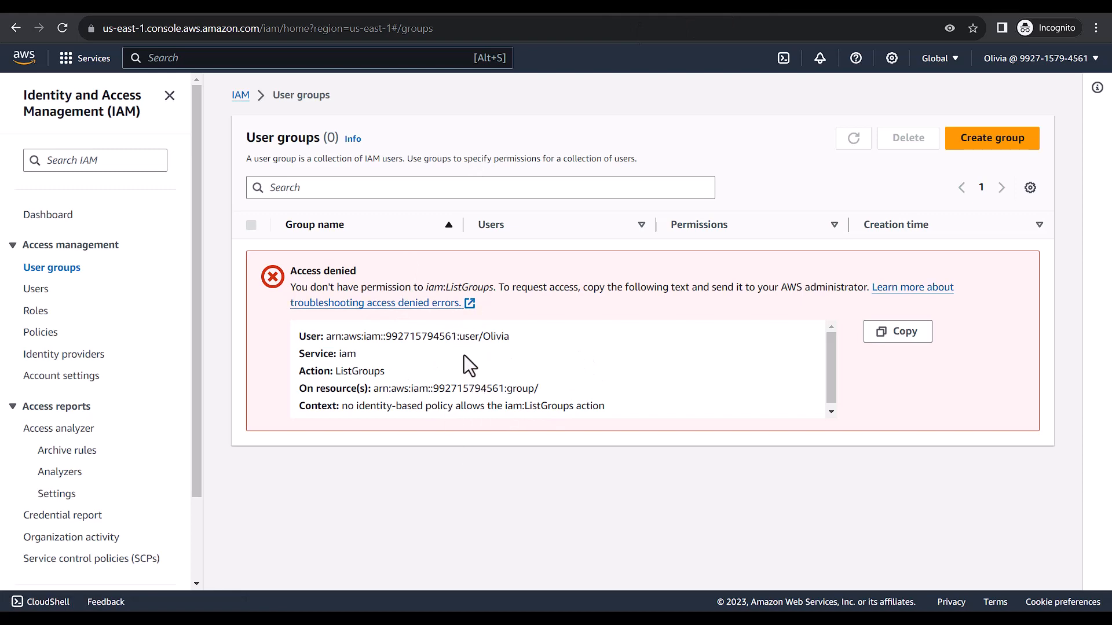
- In the IAM user's console session, open CafeRole from the roles list and look through its permissions policies
left_click(34, 314)
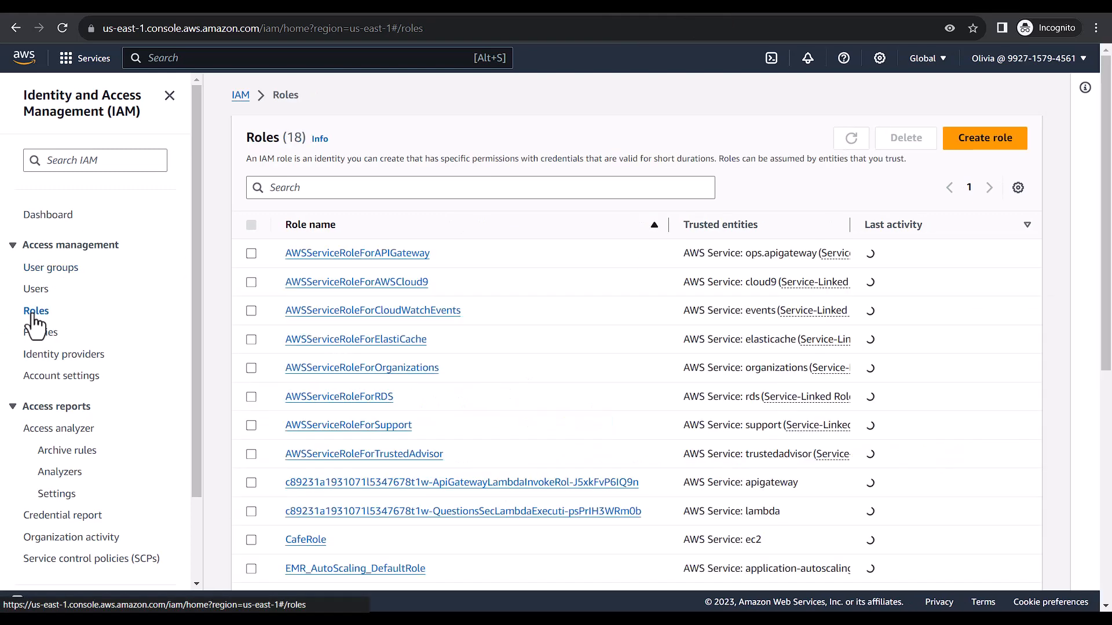
scroll(441, 343, "down", 1)
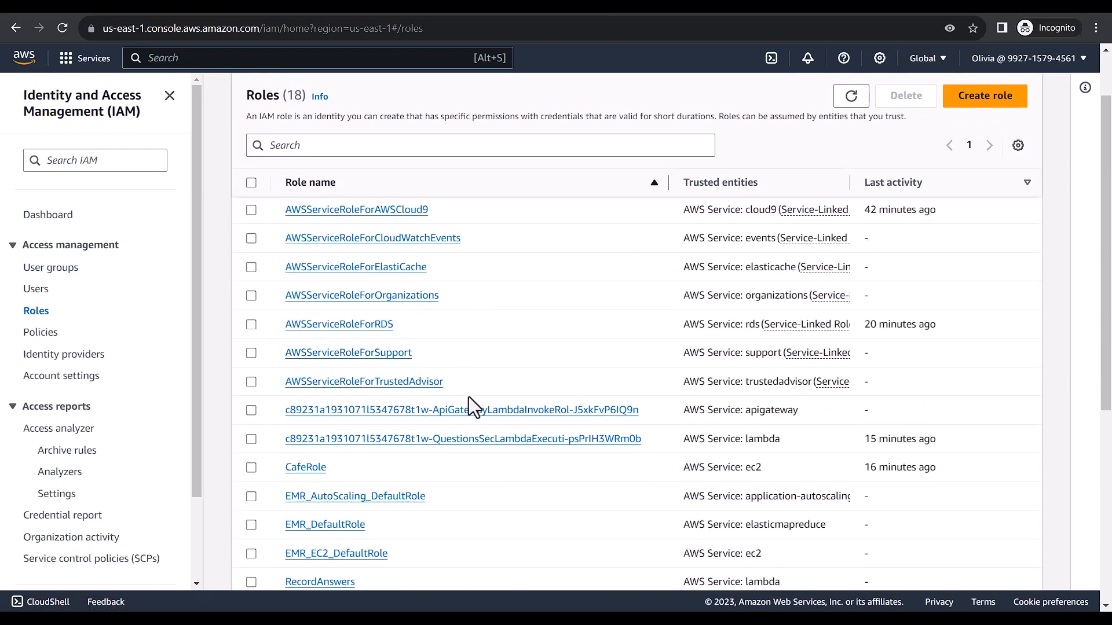
left_click(316, 469)
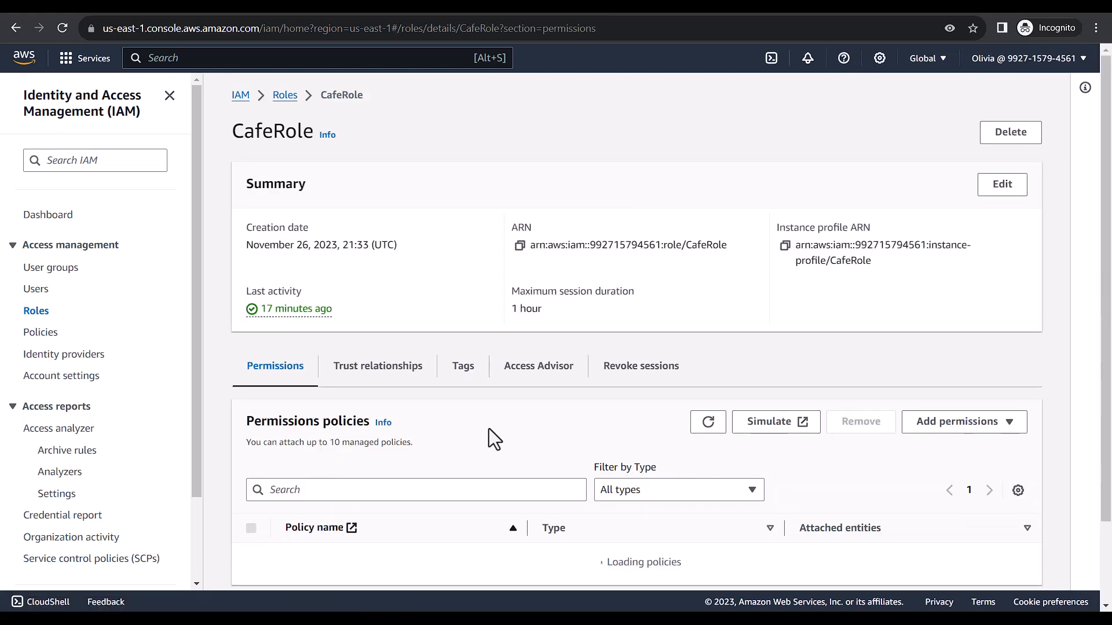
scroll(494, 415, "down", 2)
scroll(555, 354, "down", 1)
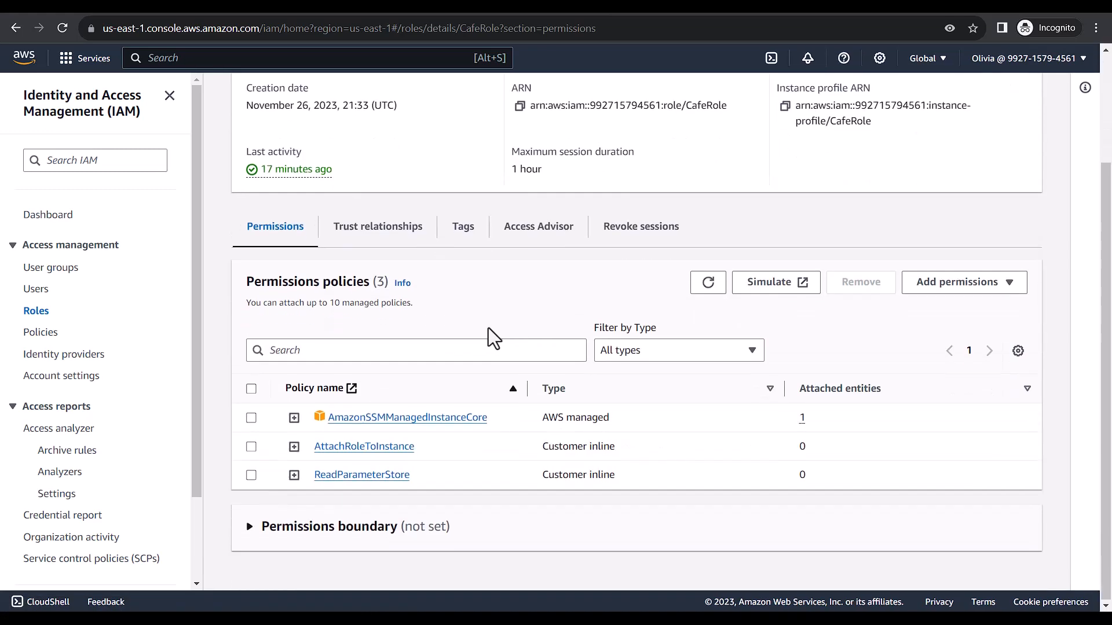
scroll(268, 418, "down", 2)
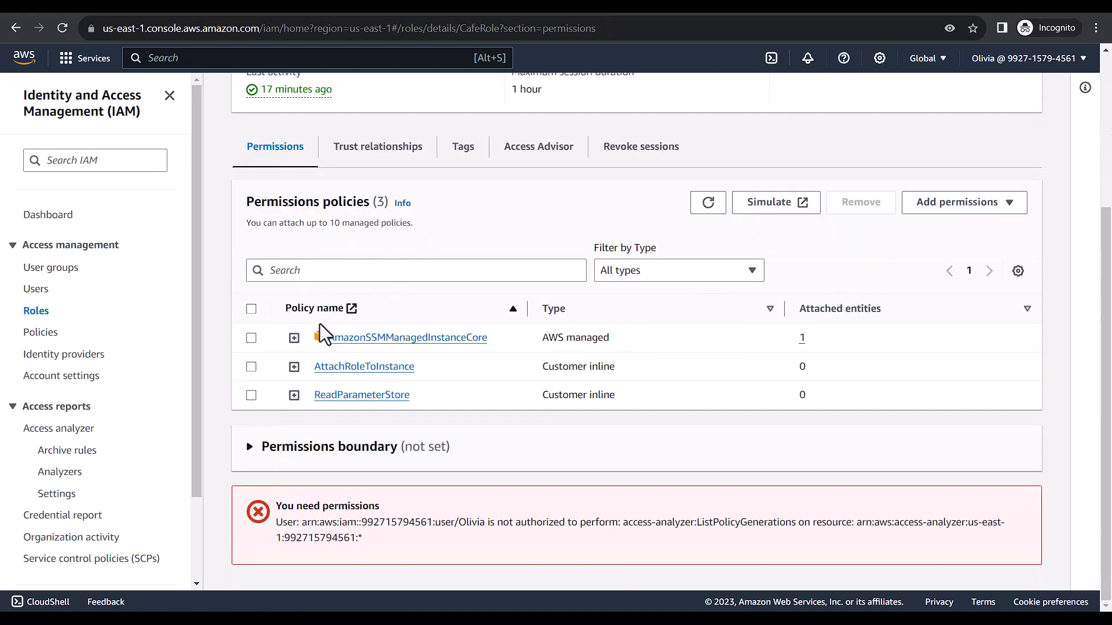
- Expand the AmazonSSMManagedInstanceCore policy of CafeRole, examine the actions in its JSON, and collapse it
left_click(294, 339)
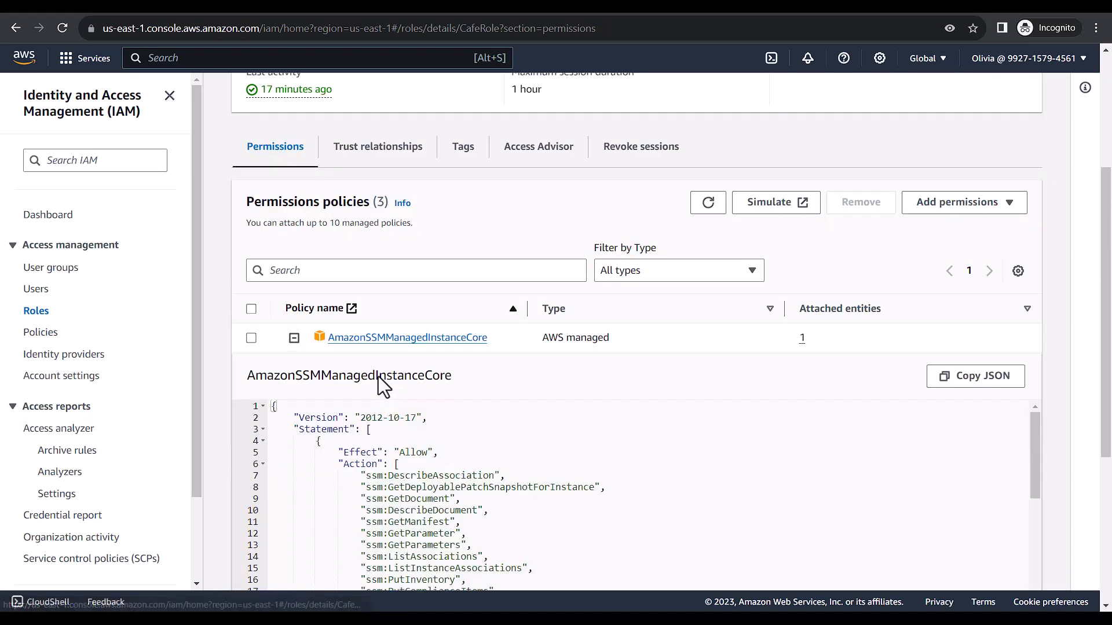
scroll(377, 376, "down", 5)
scroll(475, 255, "up", 2)
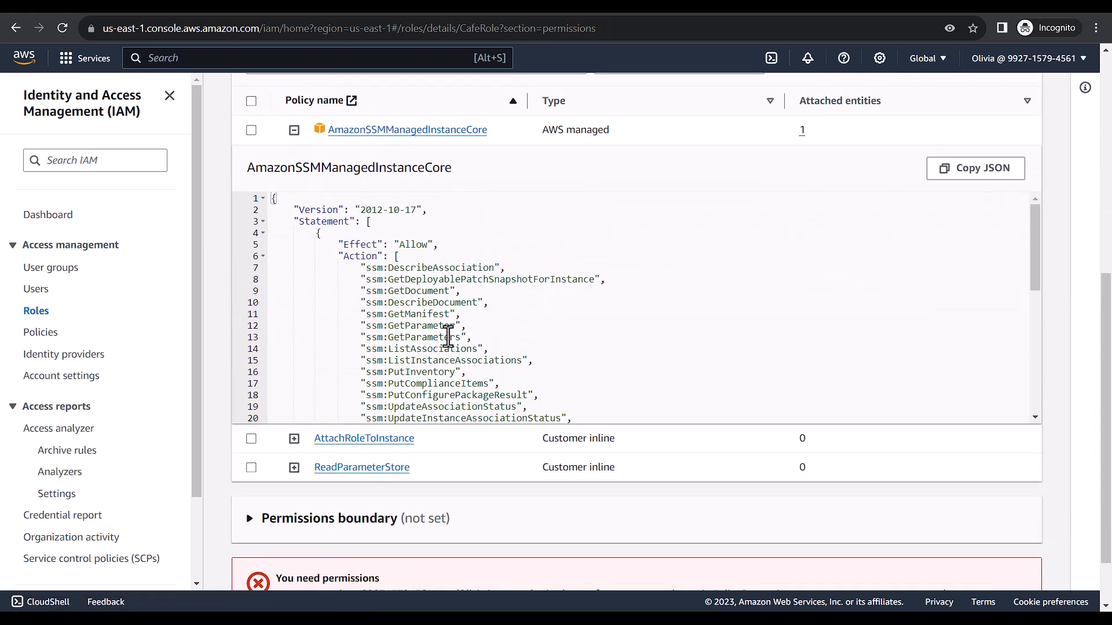
scroll(445, 320, "down", 2)
scroll(444, 319, "up", 4)
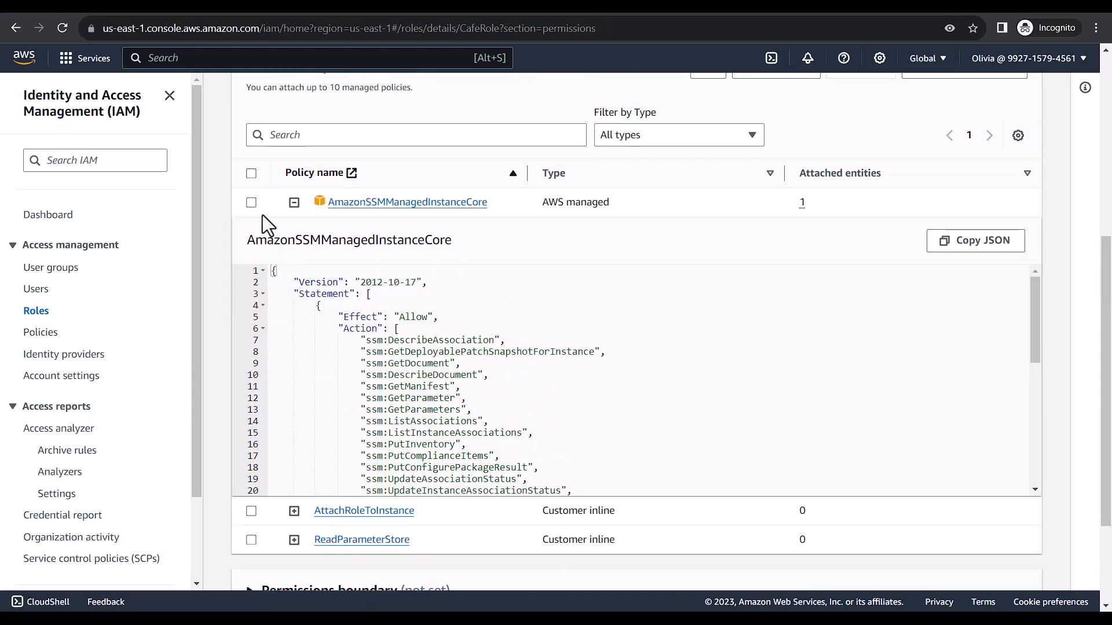
left_click(295, 204)
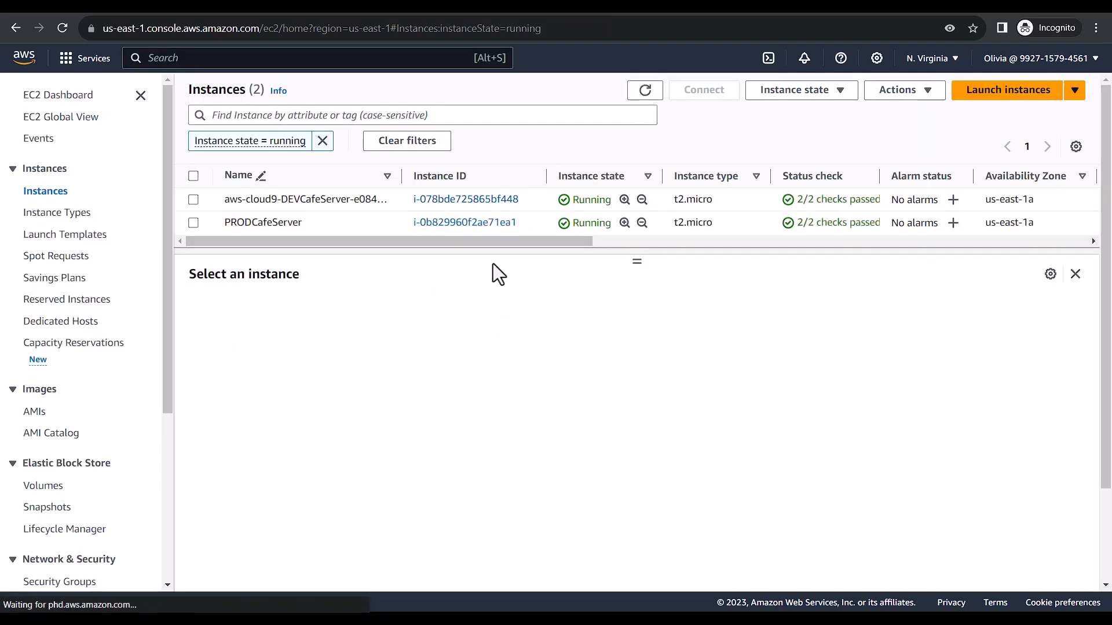
- Check the IAM role in the details of the aws-cloud9-DEVCafeServer EC2 instance and return to CafeRole's permissions policies
left_click(193, 200)
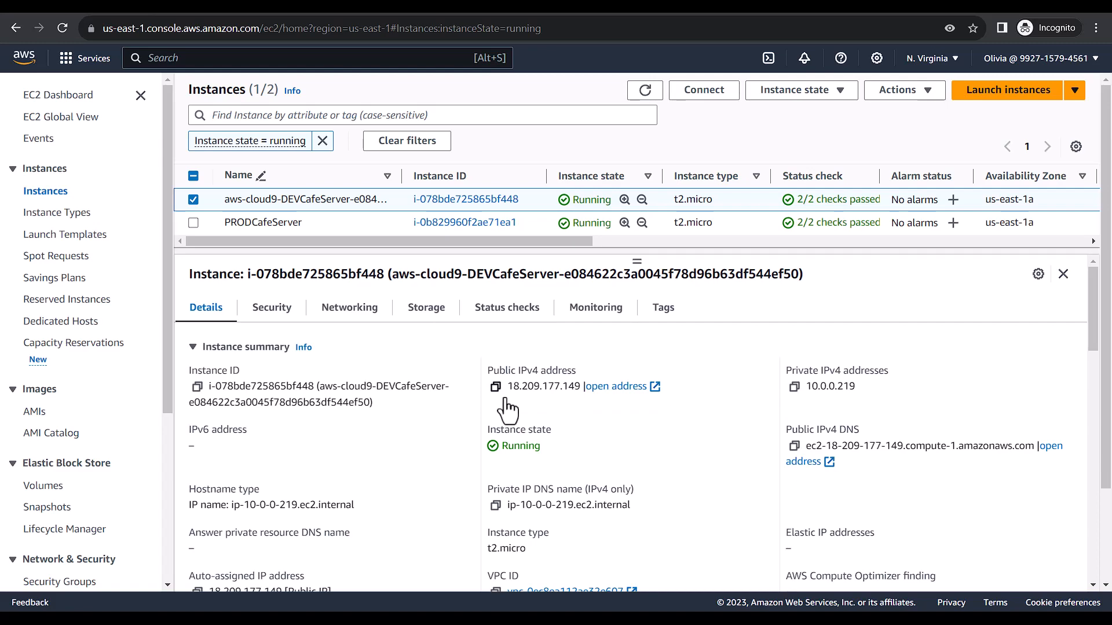
scroll(258, 468, "down", 5)
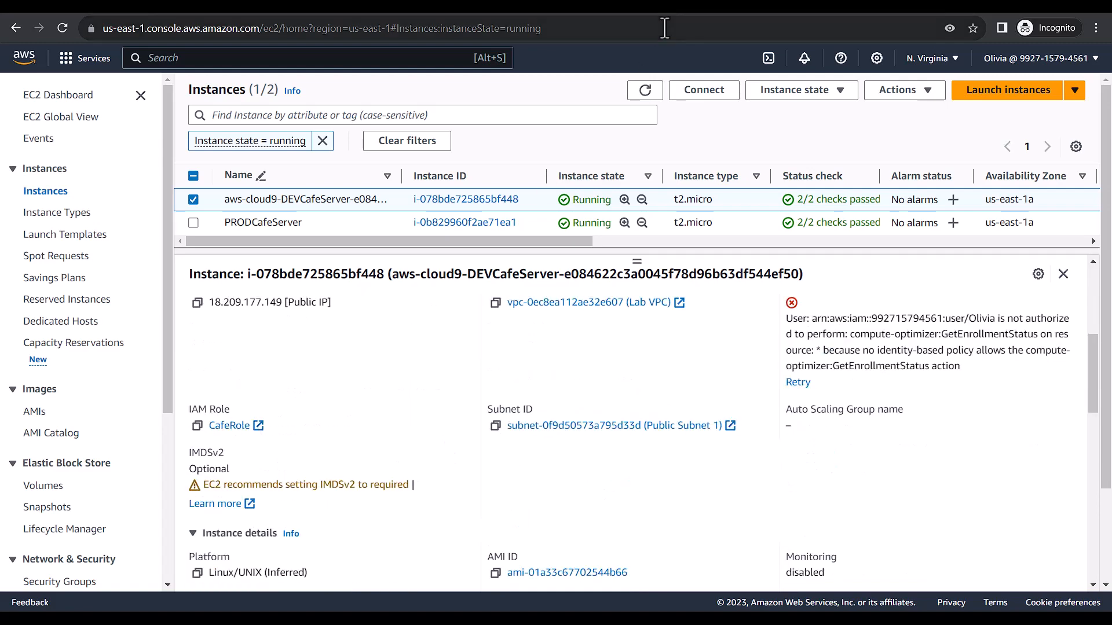
key("alt+Right")
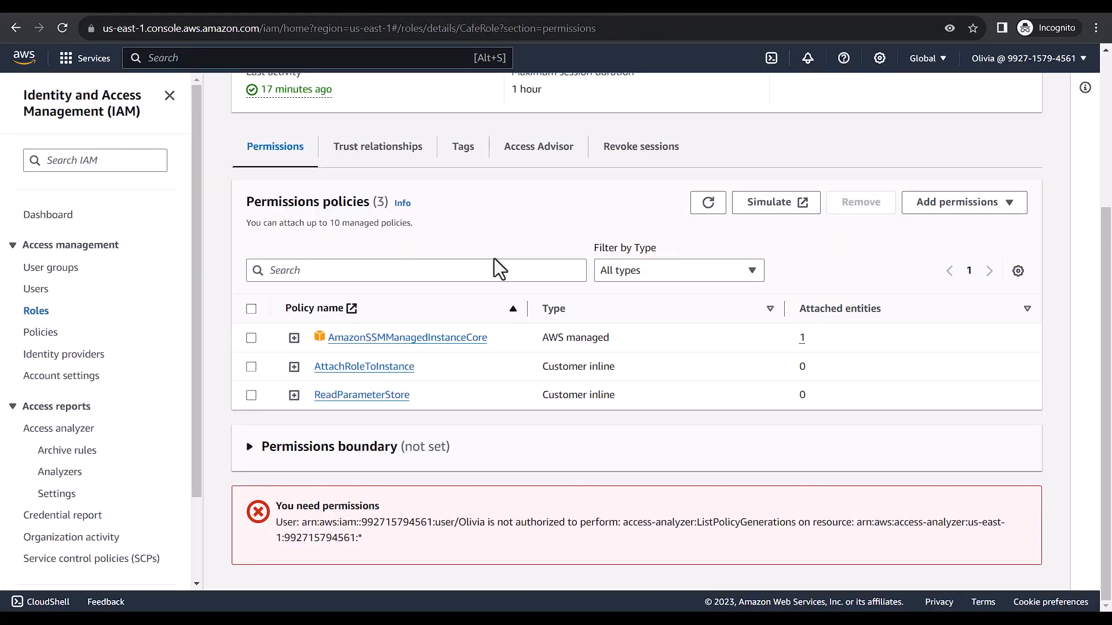